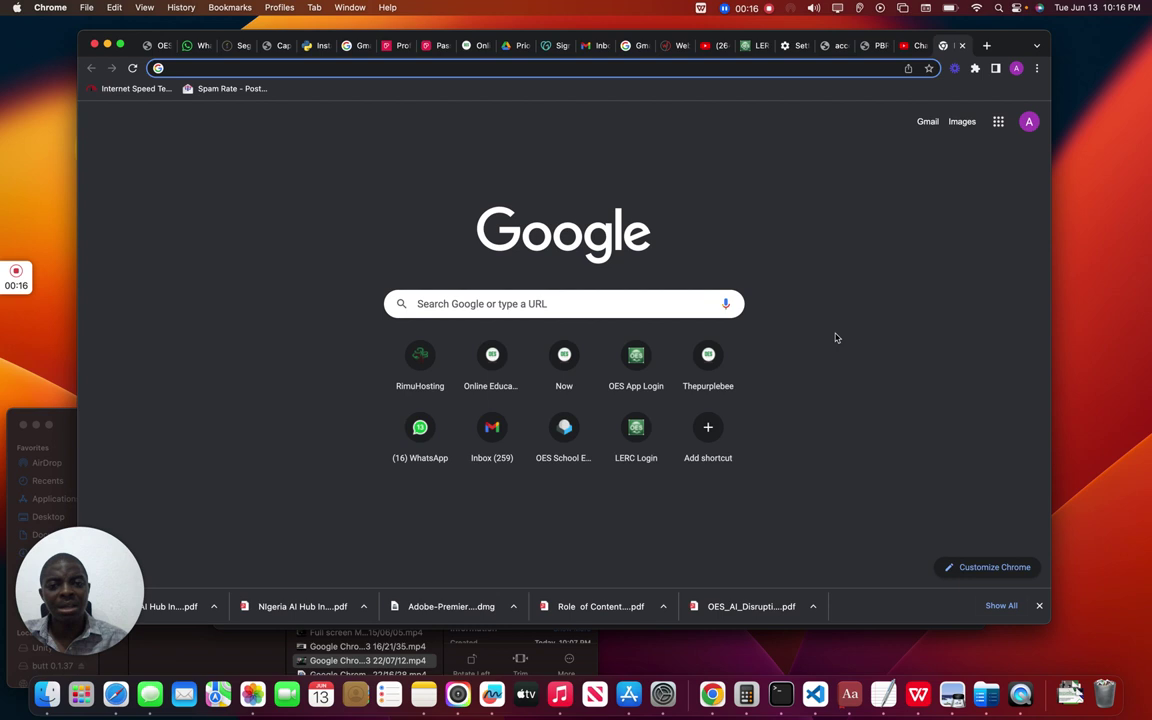
Search Google for 'loom plugin' to find the Loom – Screen Recorder & Screen Capture listing.
click(664, 303)
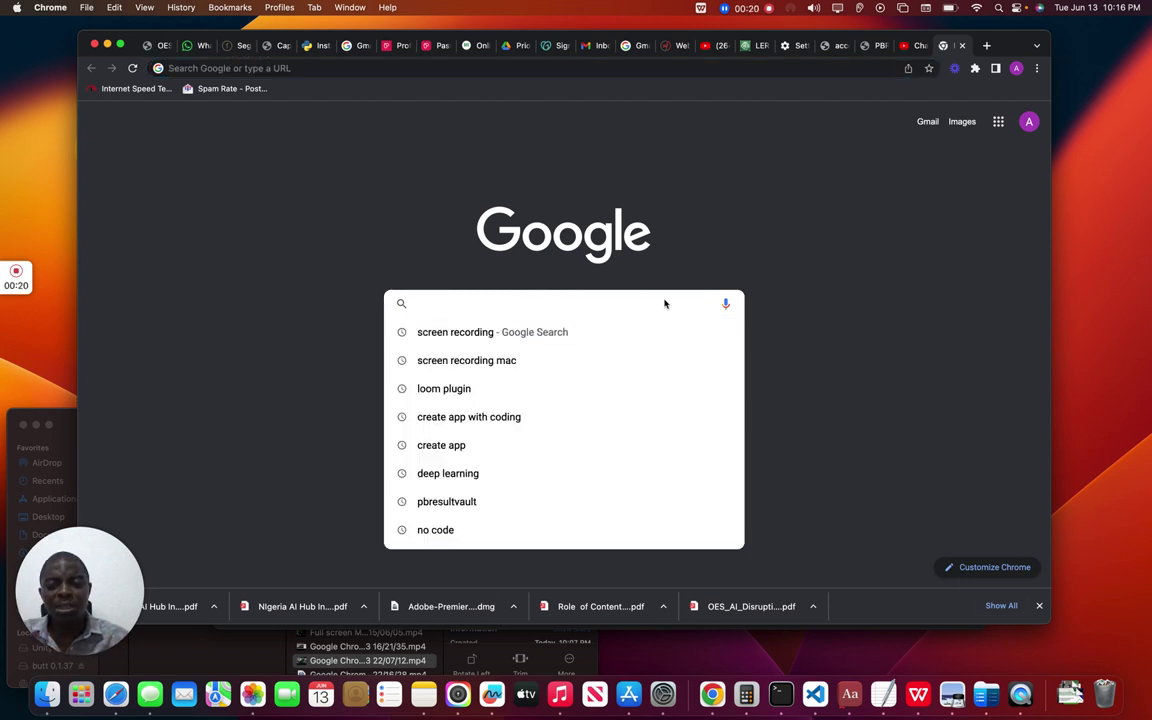
text(low)
key(BackSpace)
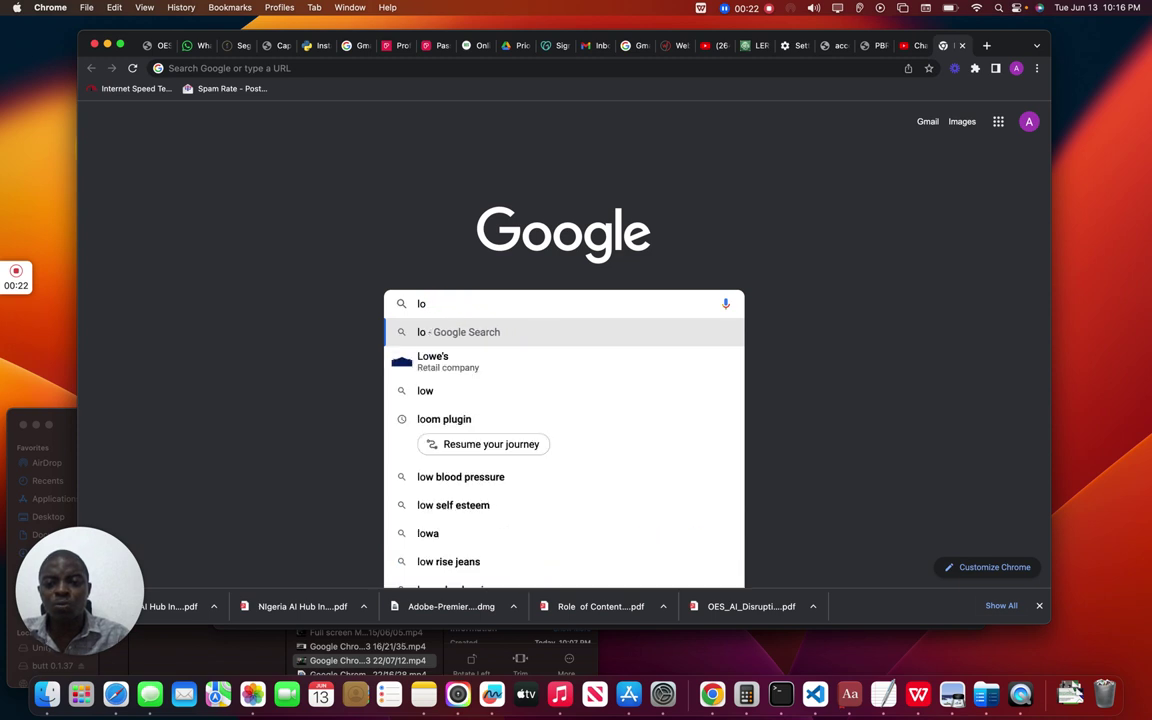
text(om)
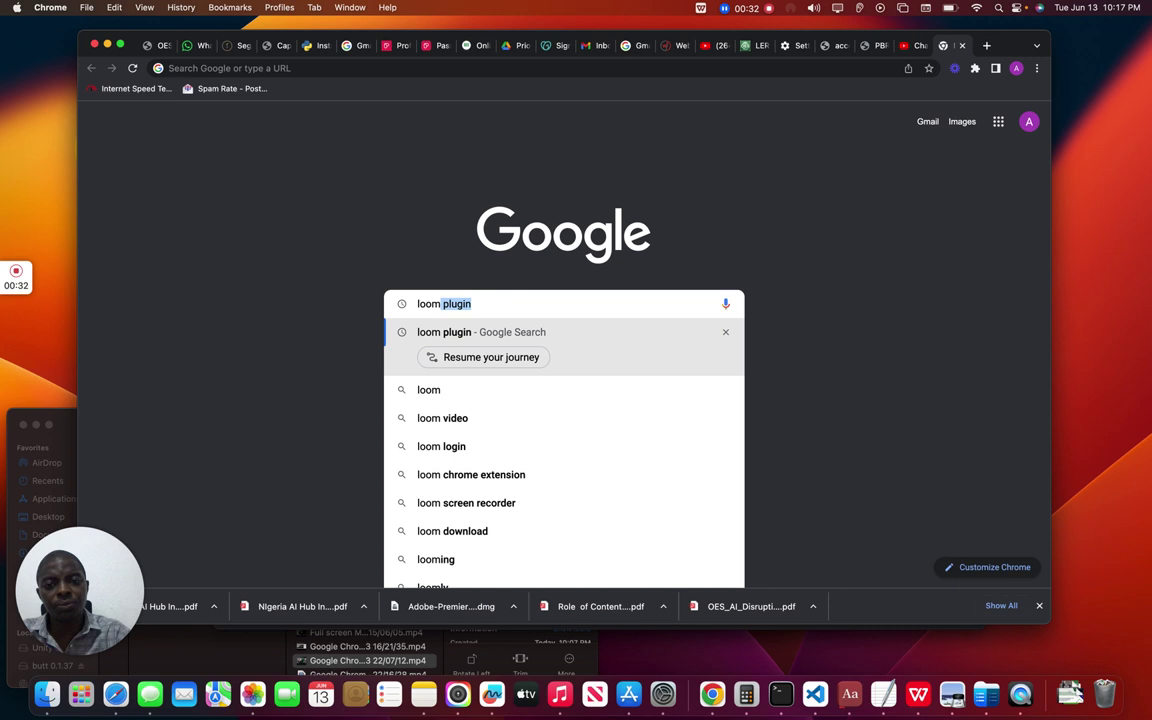
key(Return)
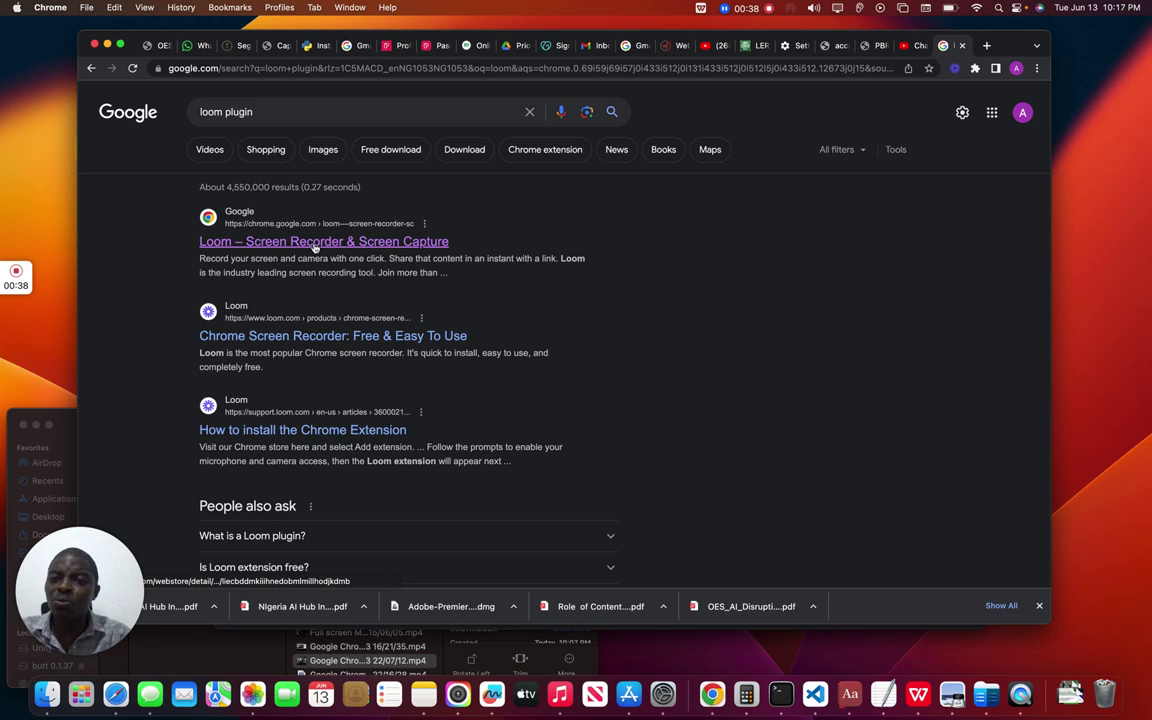
Open Loom's Web Store page, confirm it shows 'Remove from Chrome', and go back to the results.
click(280, 240)
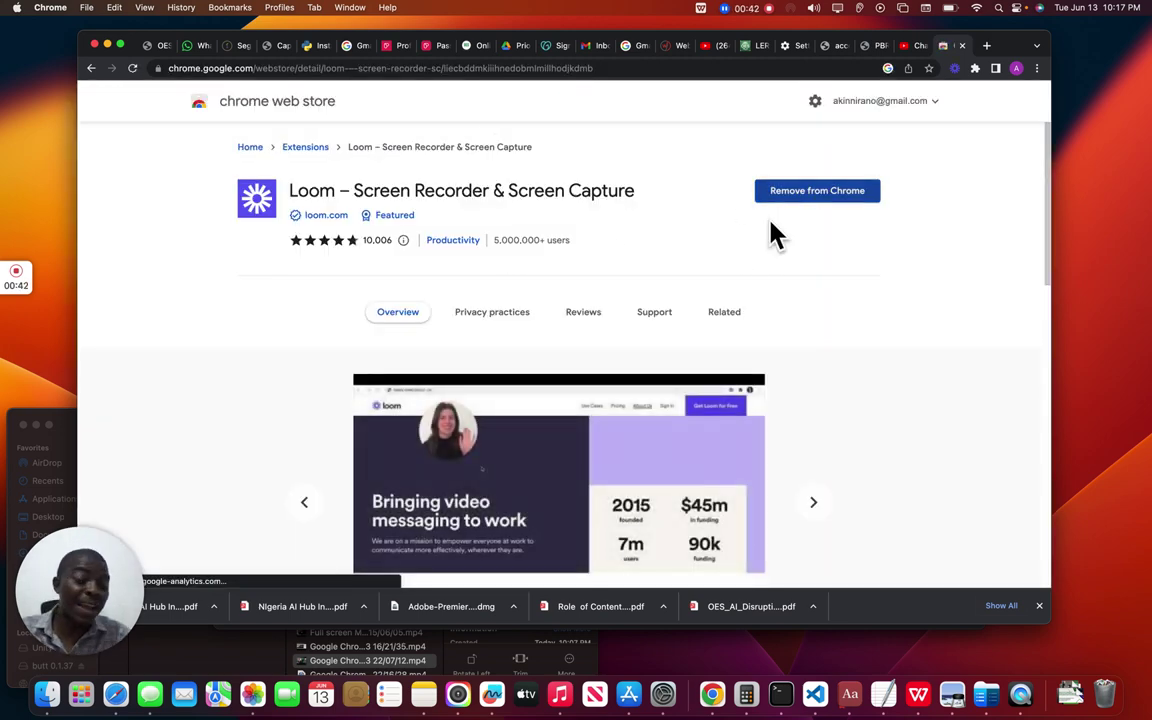
click(91, 68)
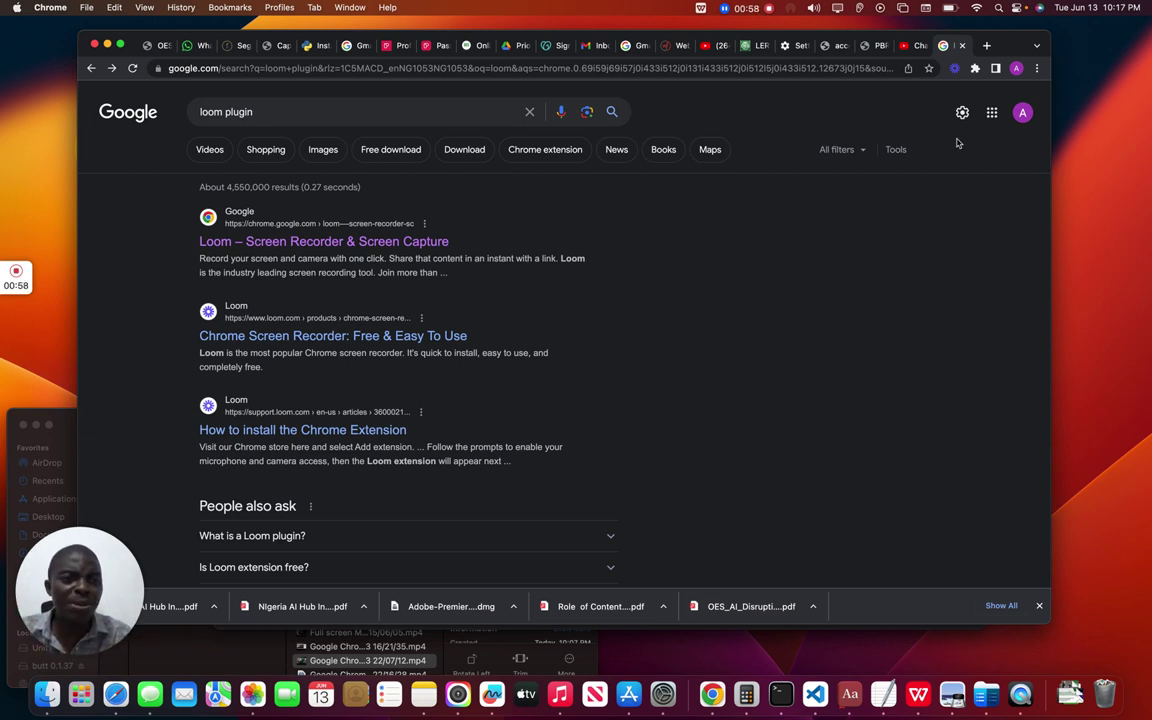
Pin Loom from the Extensions menu and reopen its recording panel from the pinned icon.
click(955, 68)
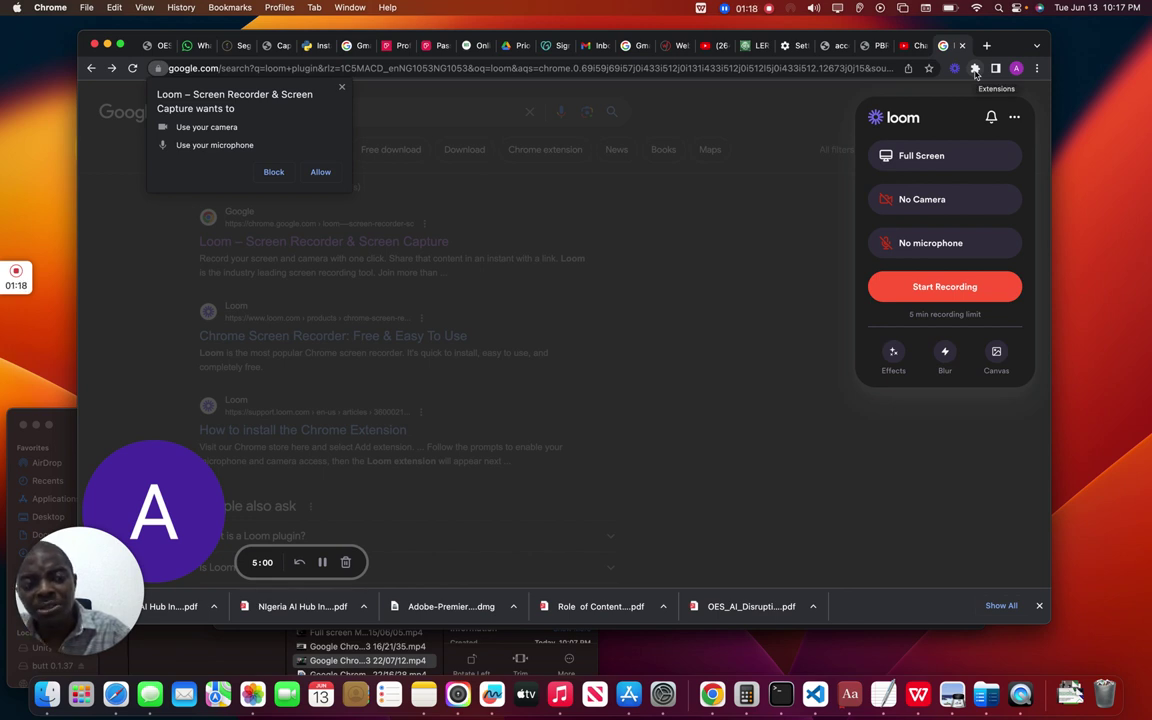
click(975, 69)
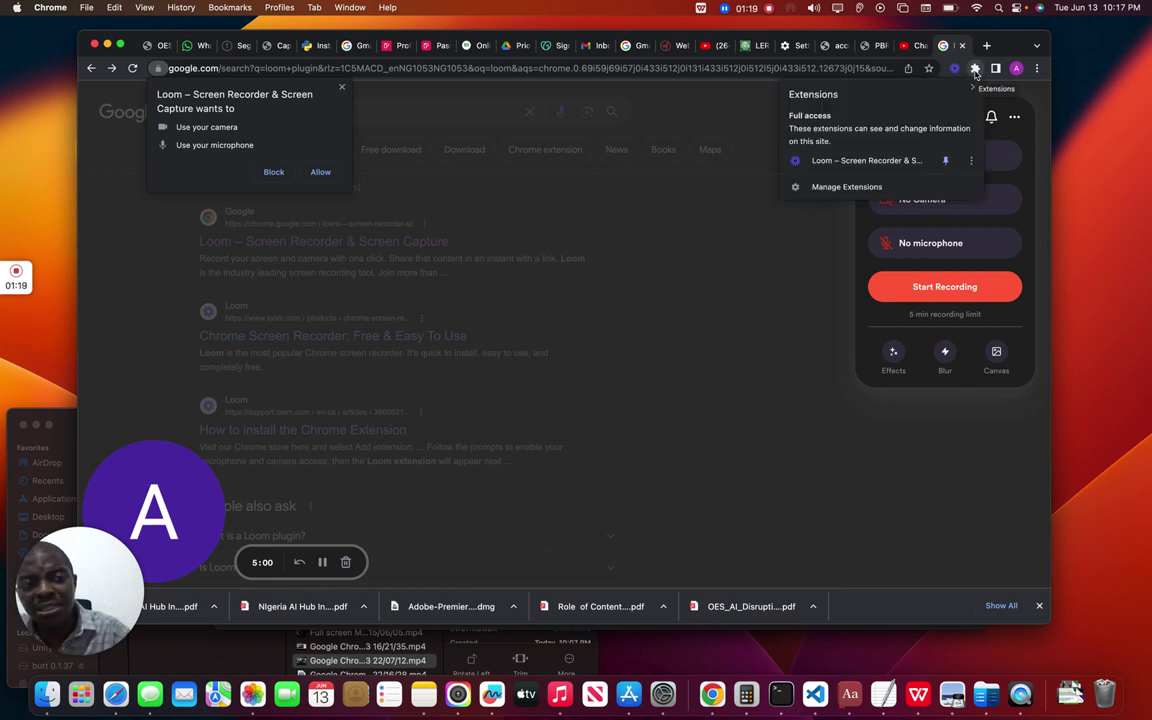
click(947, 161)
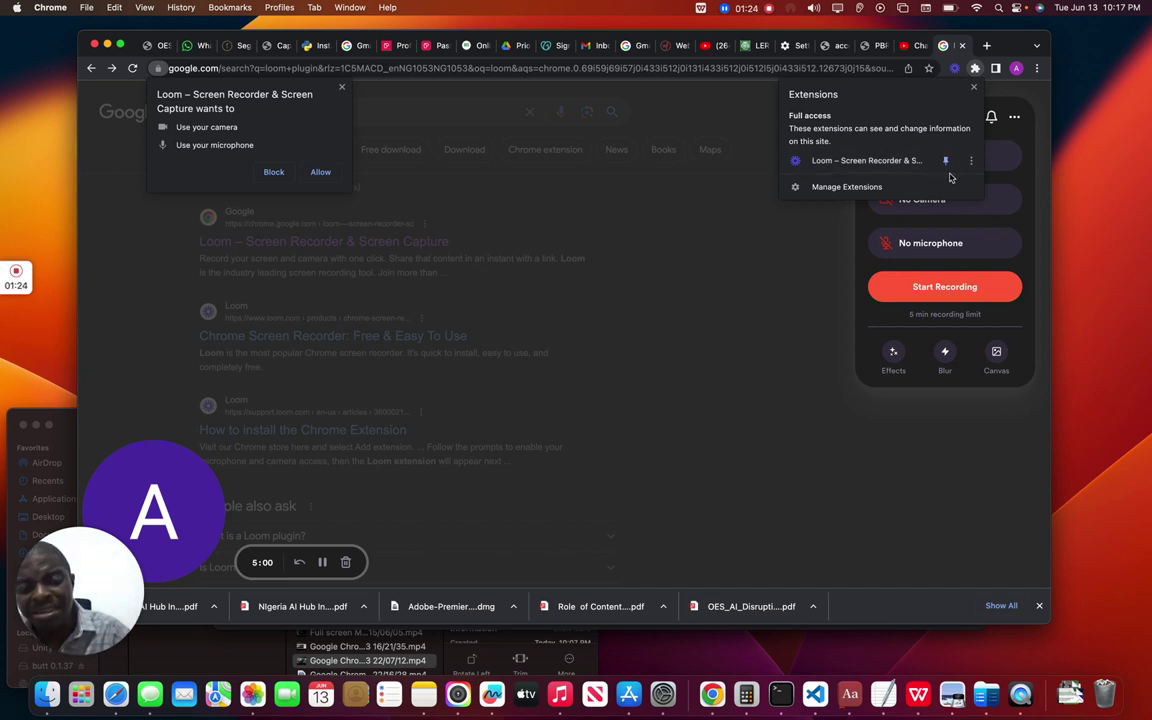
click(773, 297)
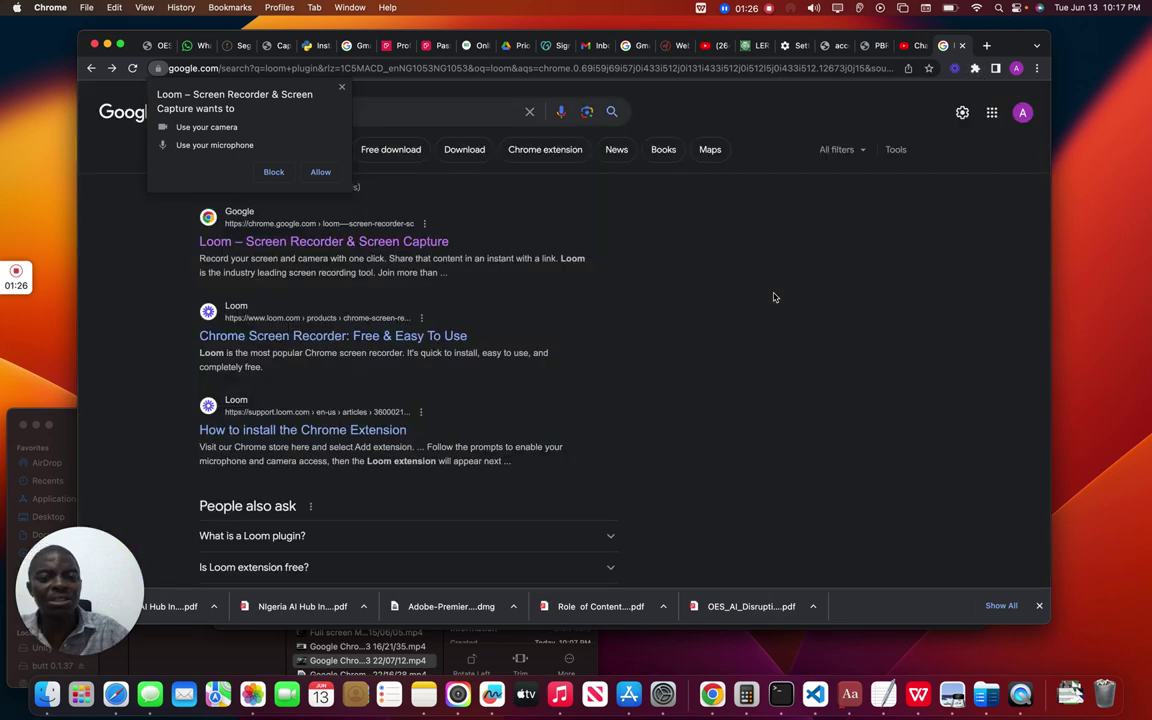
click(955, 68)
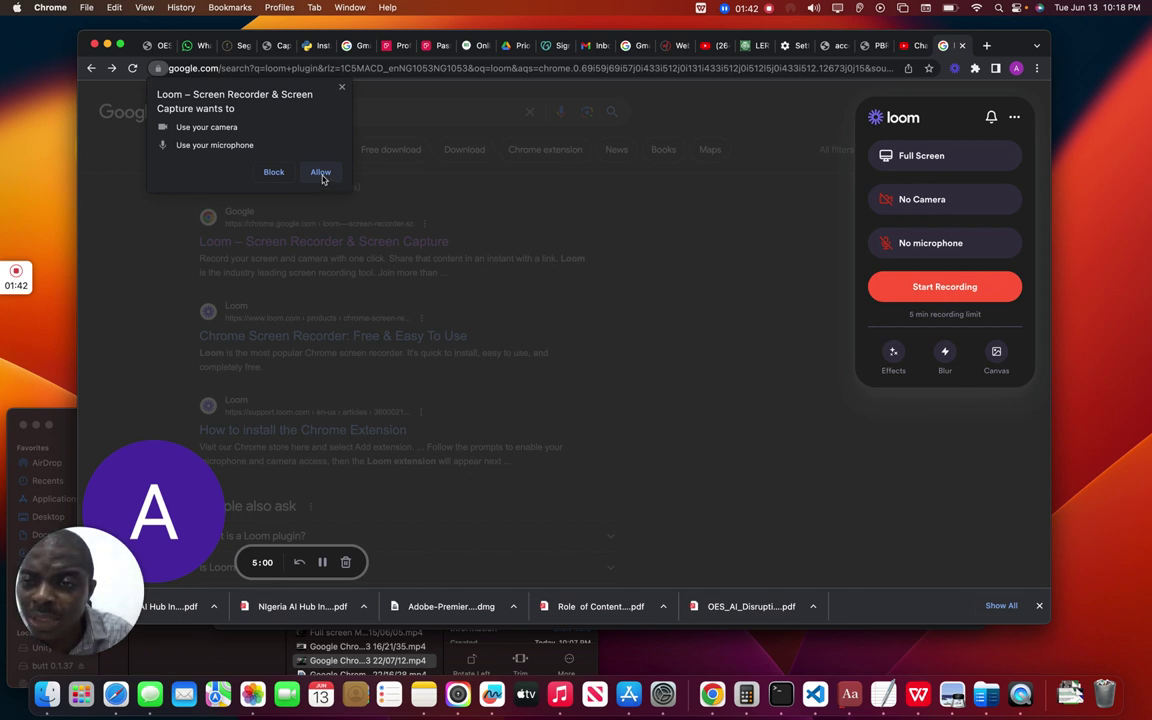
Allow Loom's camera-and-microphone request so the FaceTime HD Camera and mic turn on.
click(320, 173)
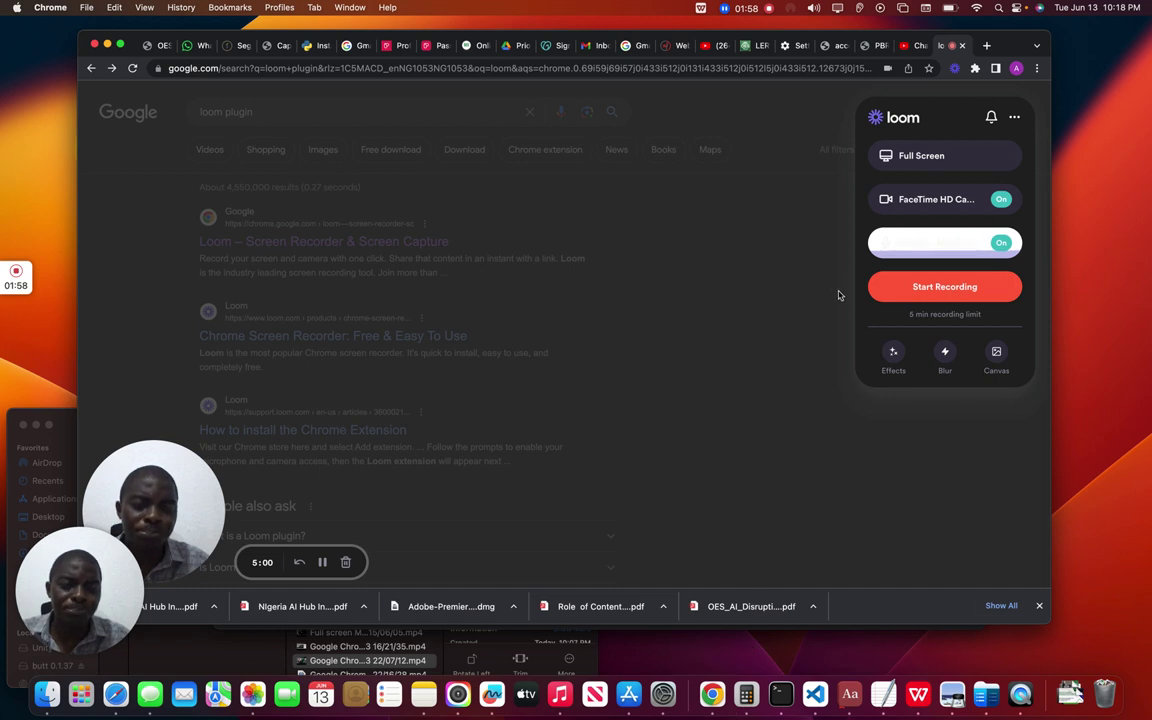
Close the loom plugin search tab and bring up the OES-OER Lagos Requirment (2).pdf in WPS Office.
click(962, 46)
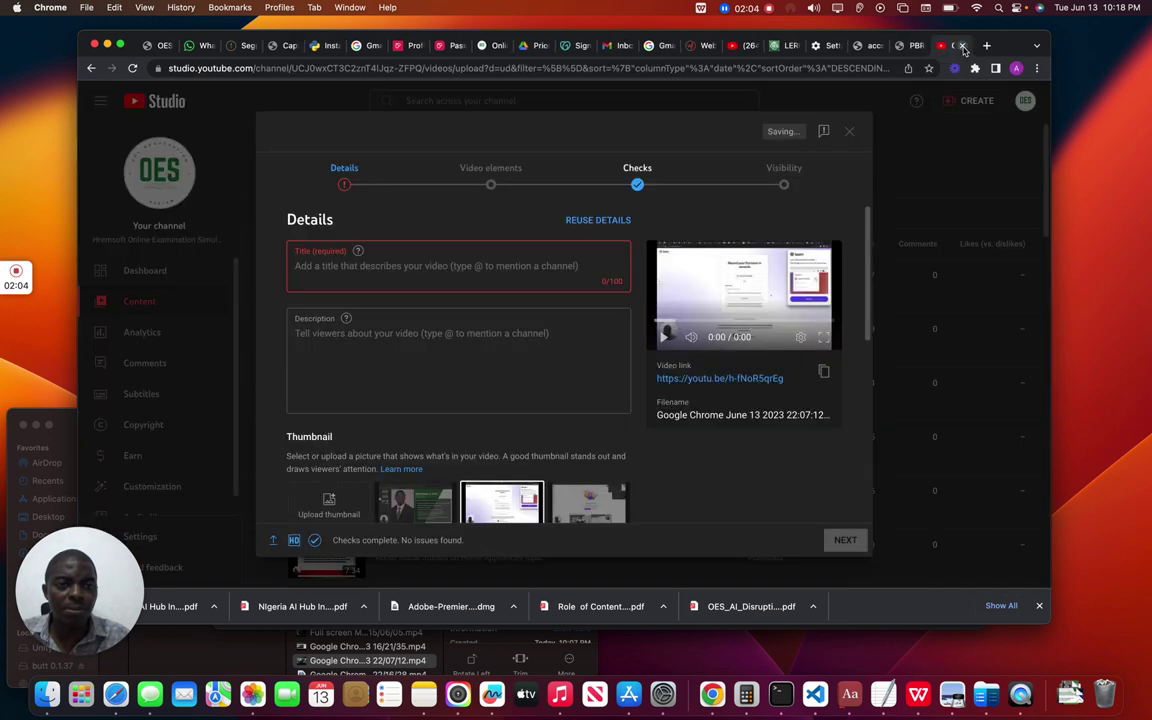
click(919, 700)
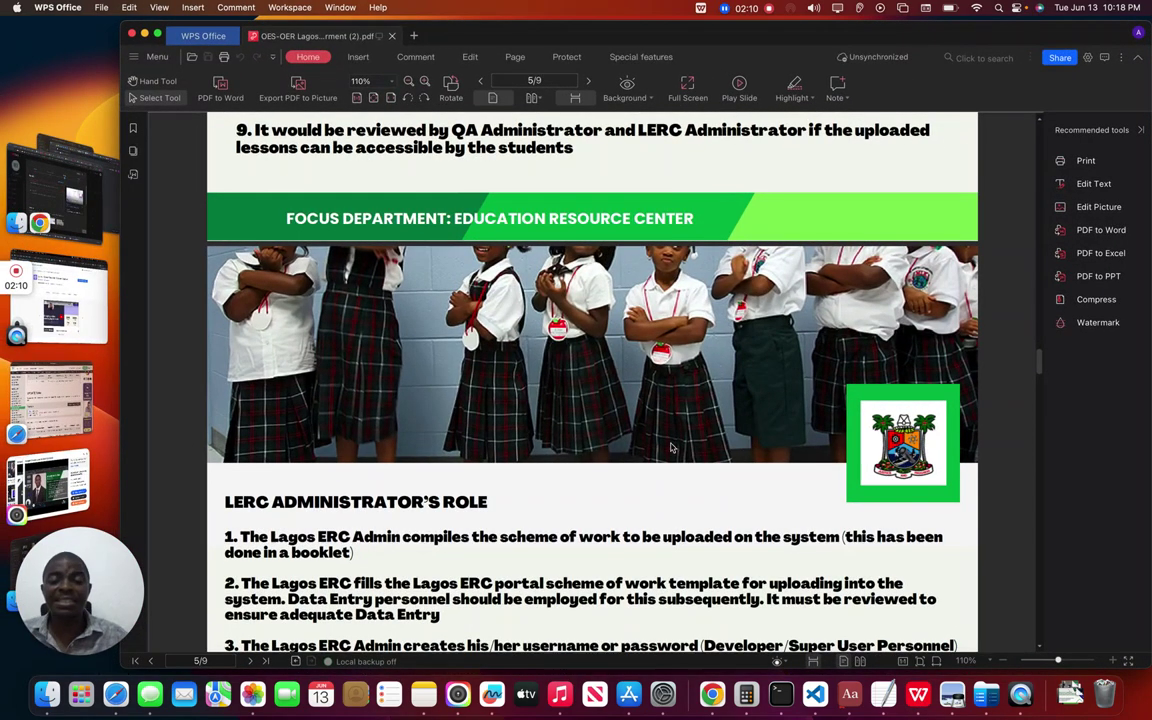
scroll(670, 444, down, 1)
scroll(760, 495, up, 3)
scroll(855, 546, down, 1)
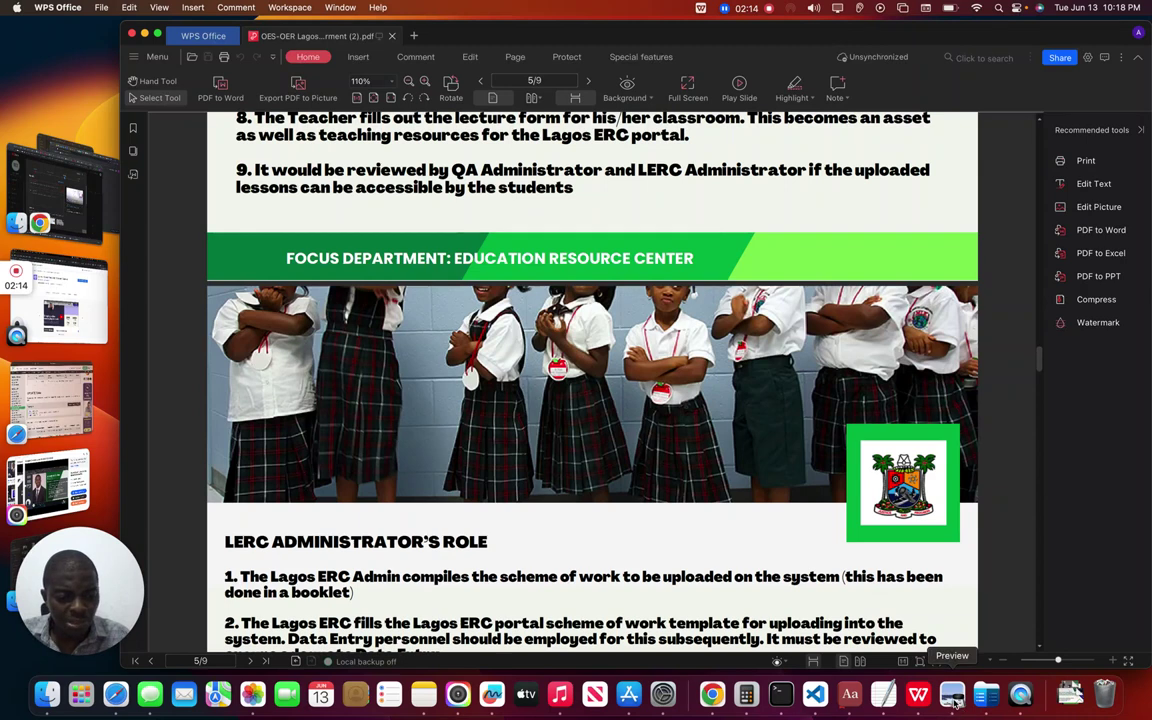
Check WPS Office's open documents, then open a new Chrome tab from the Dock.
right_click(918, 694)
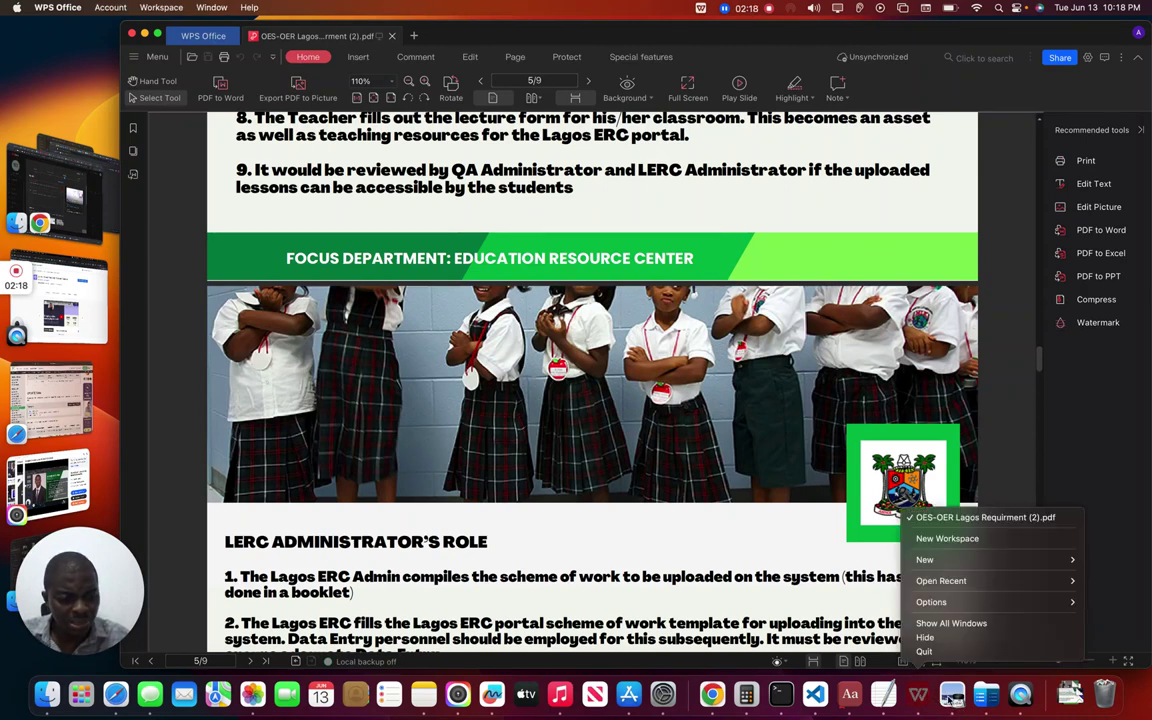
click(708, 701)
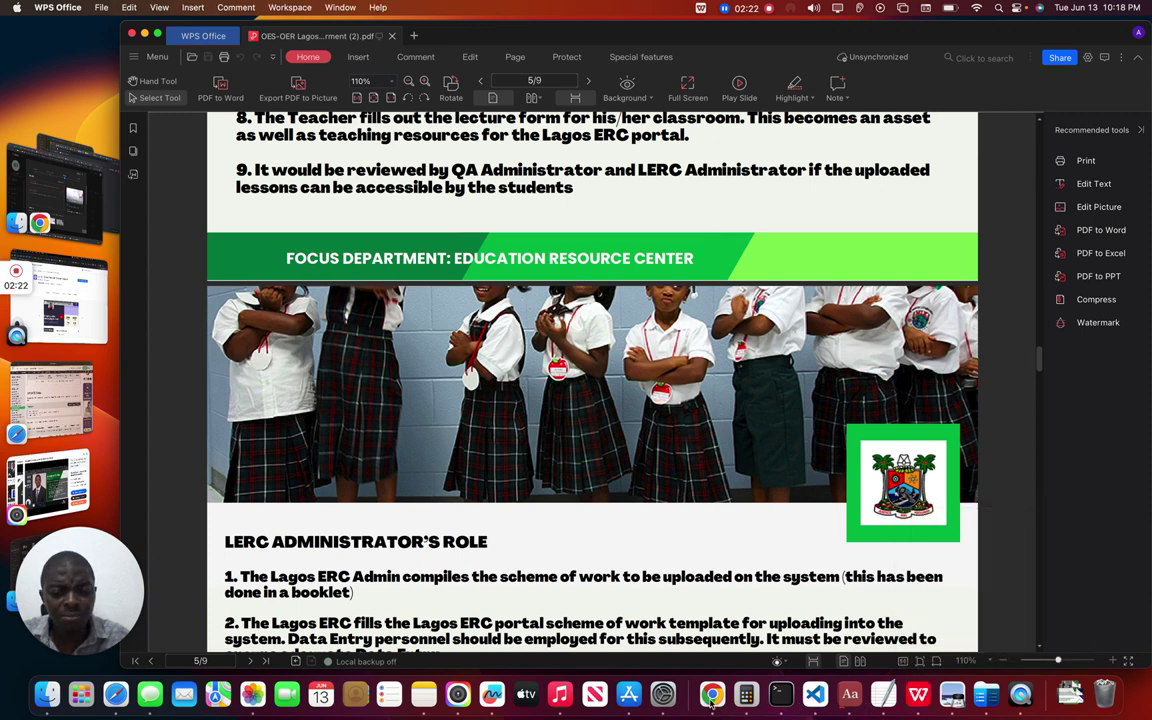
right_click(711, 697)
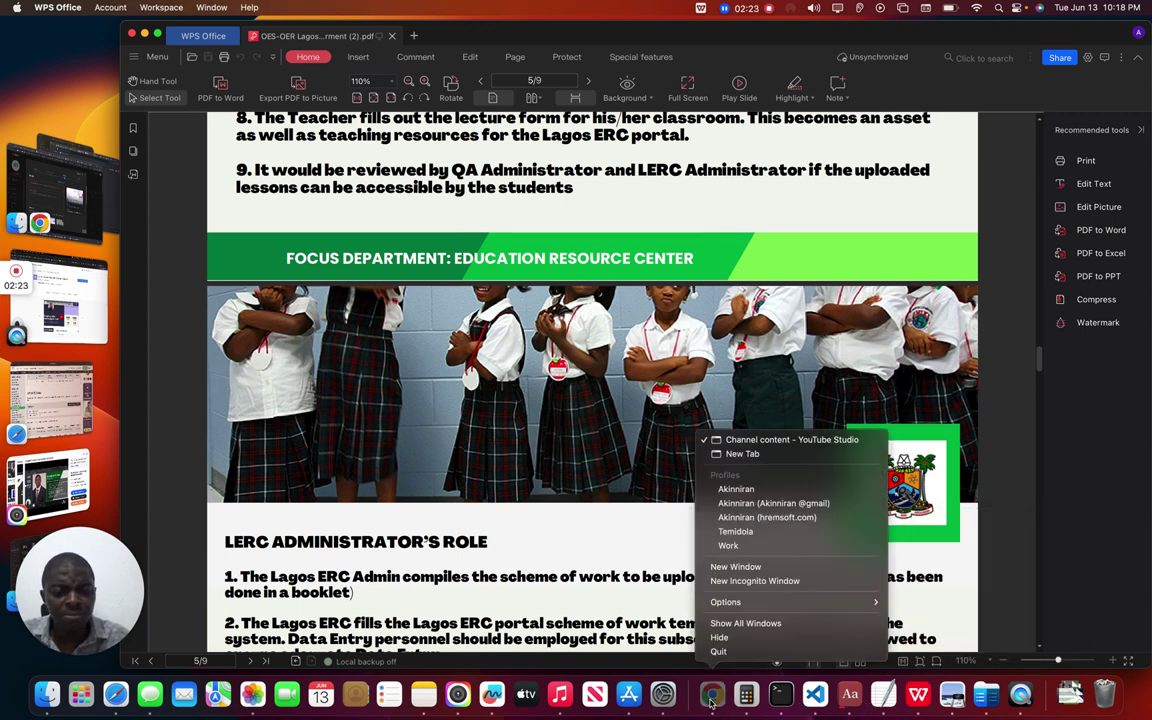
click(748, 455)
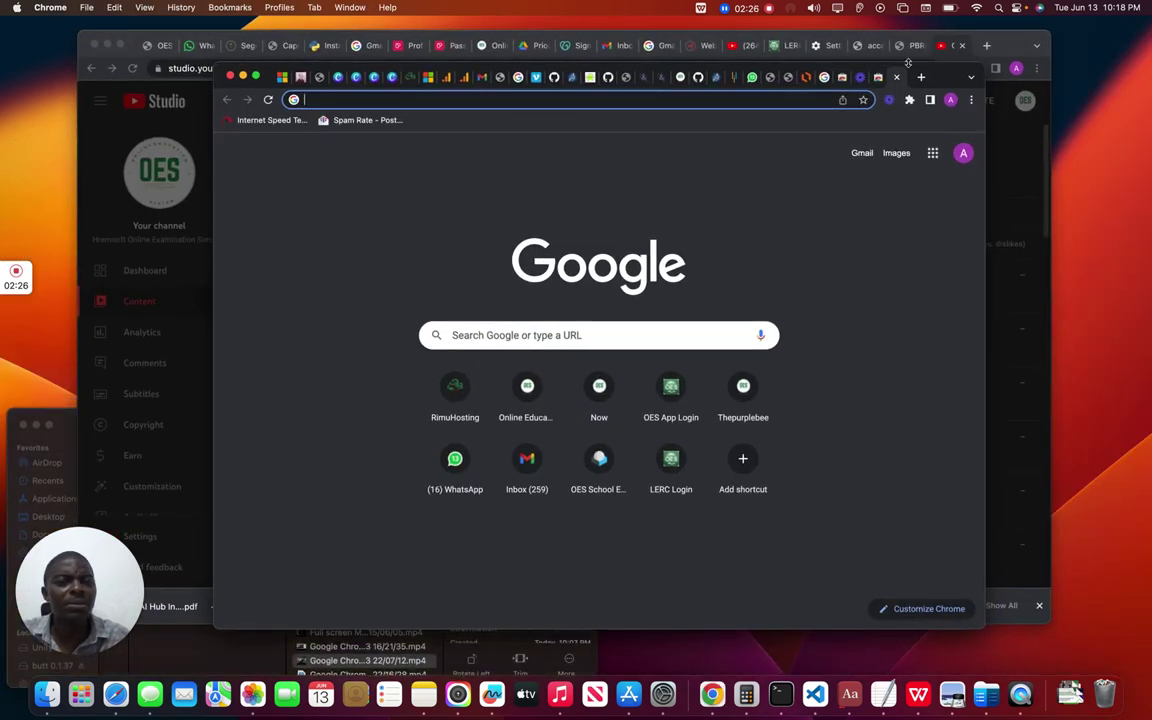
Look through the open Chrome tabs, then start a blank new tab.
click(907, 62)
click(912, 45)
click(866, 46)
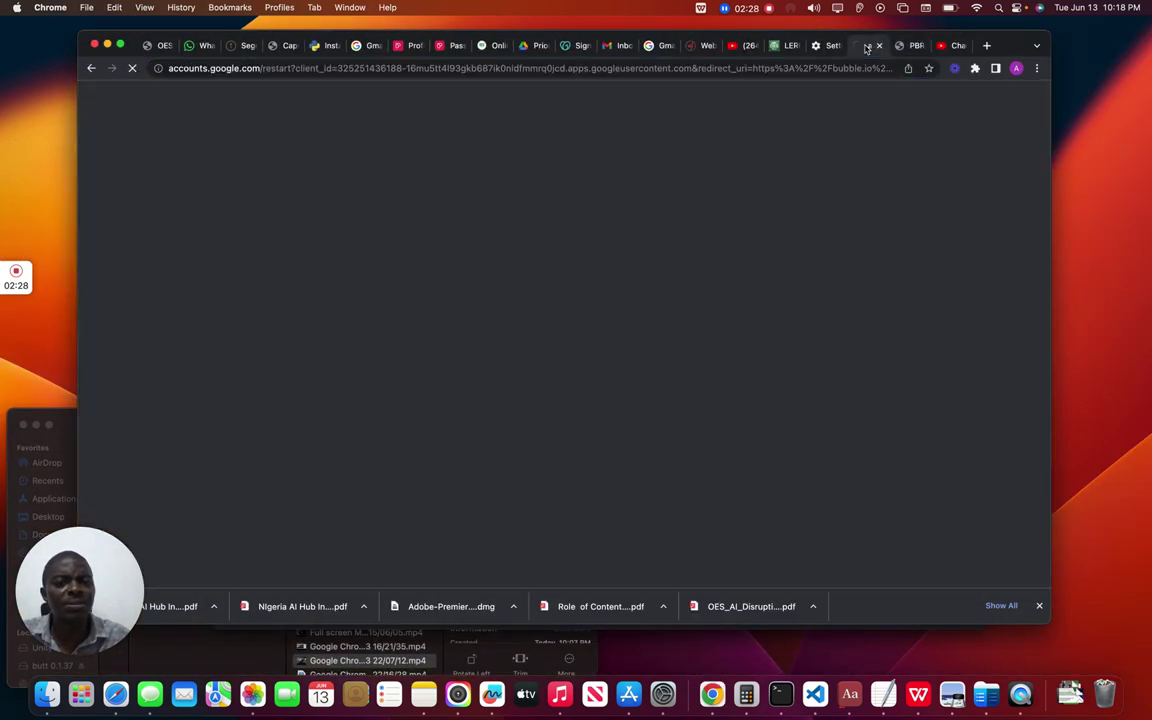
click(825, 46)
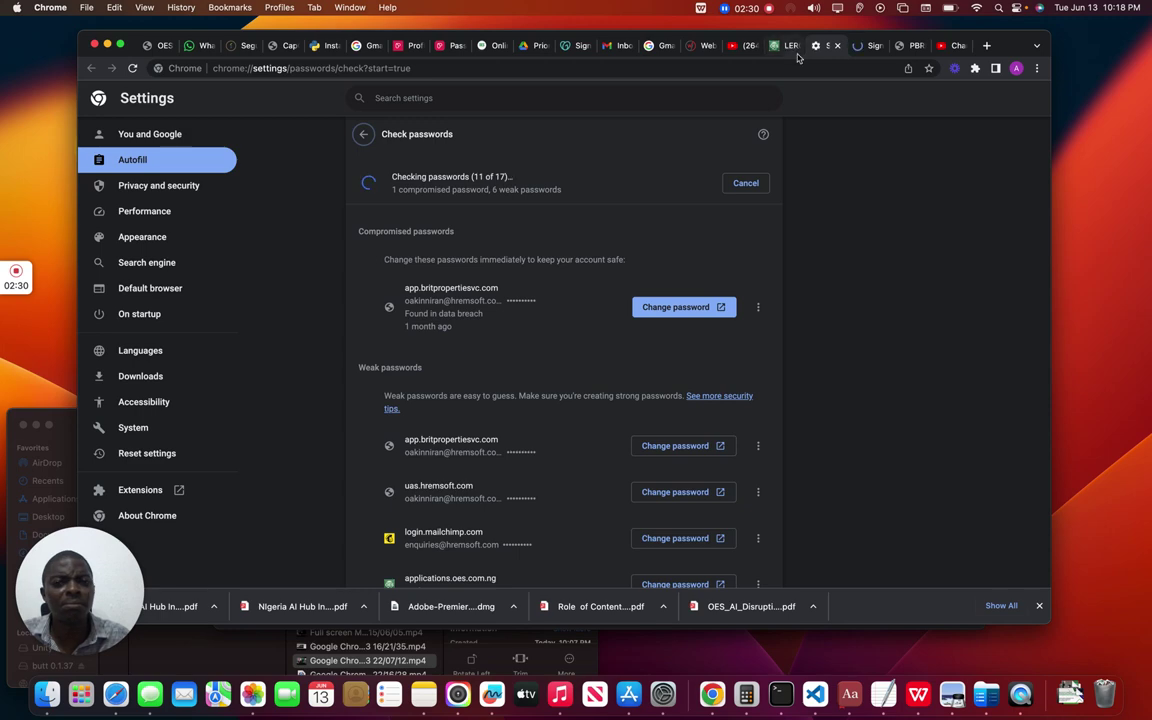
click(776, 46)
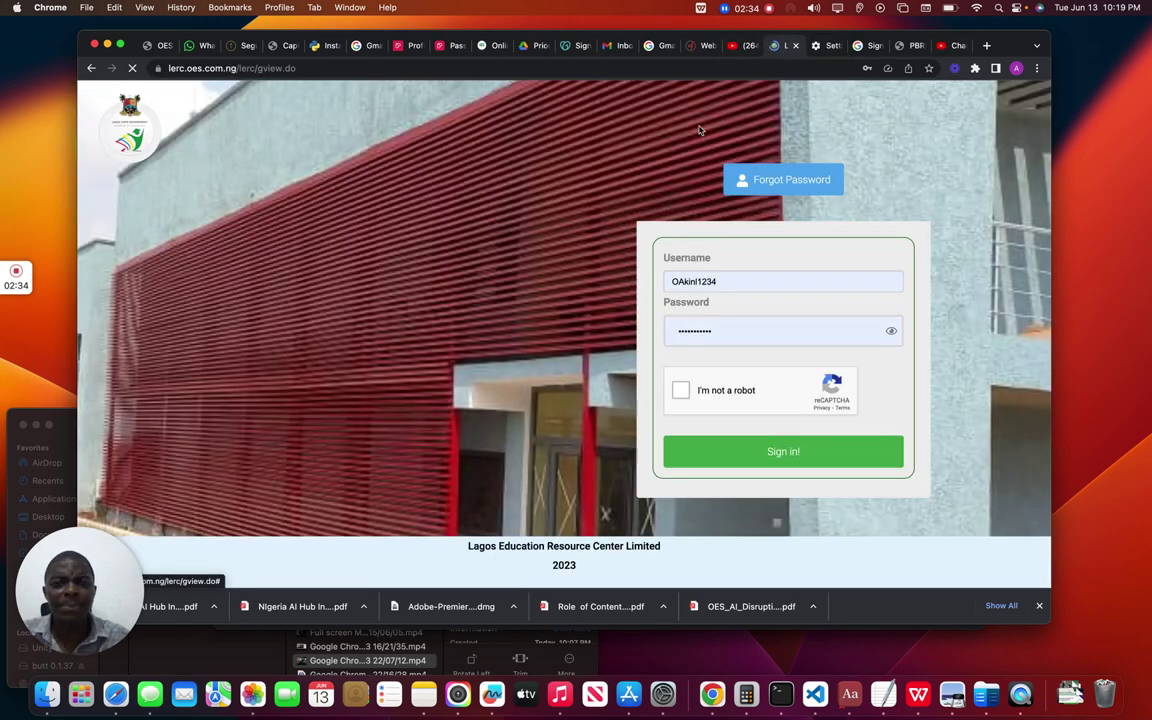
click(986, 45)
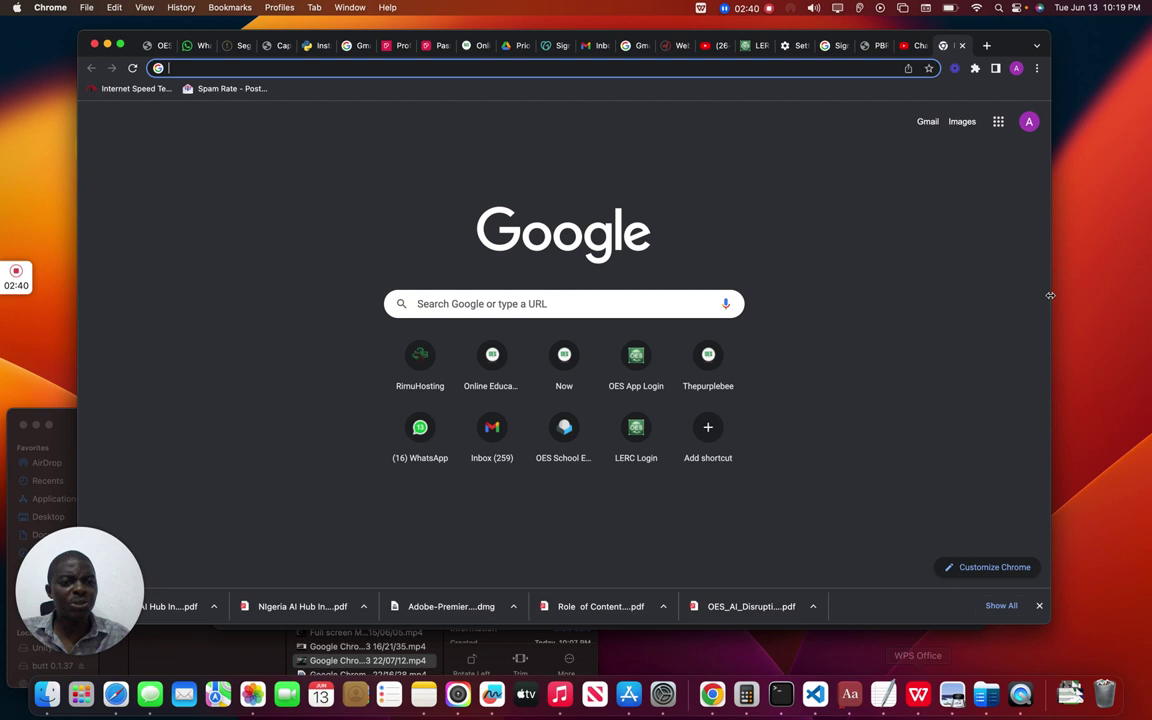
Reveal the Role of Content Digitalisation PDF in Finder from Chrome's Downloads list.
click(1036, 68)
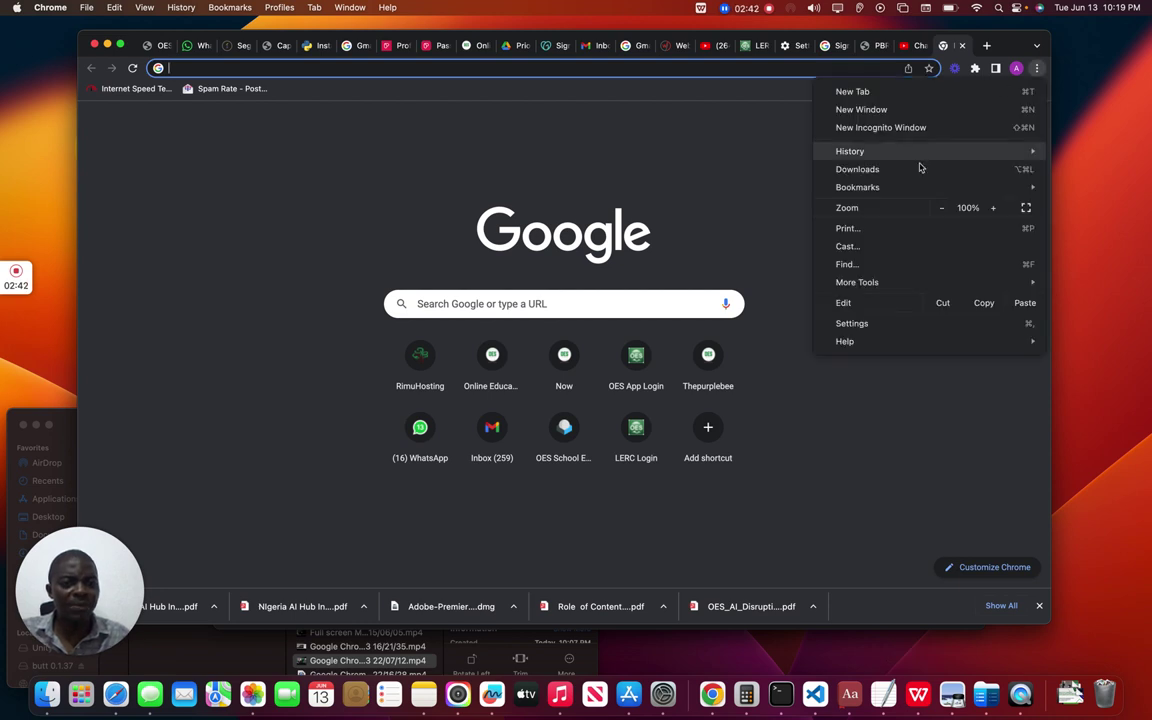
click(852, 170)
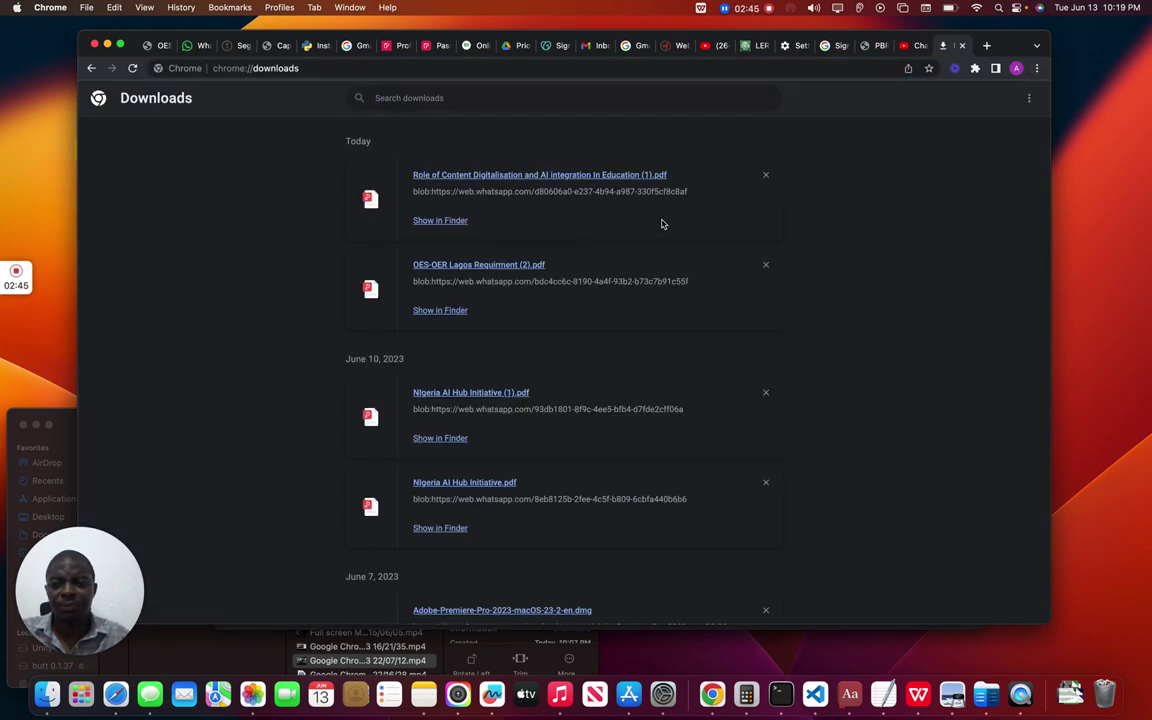
click(441, 221)
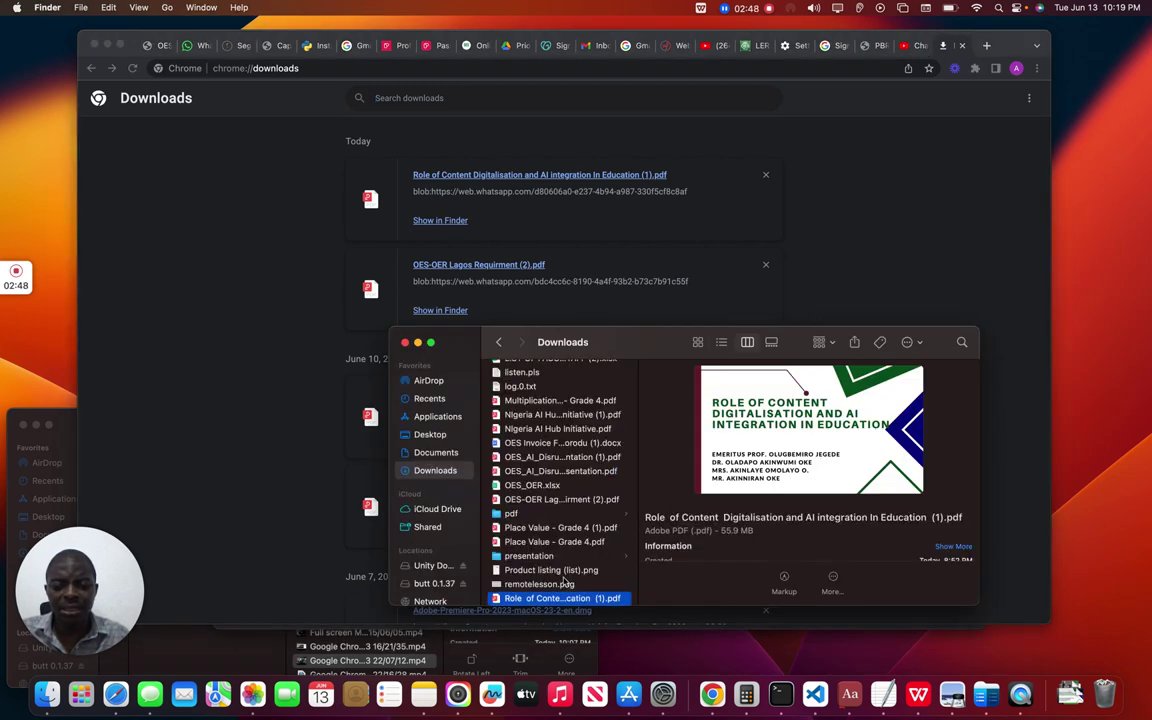
Open Role of Content Digitalisation and AI integration In Education (1).pdf in WPS and scroll to page 26.
double_click(556, 600)
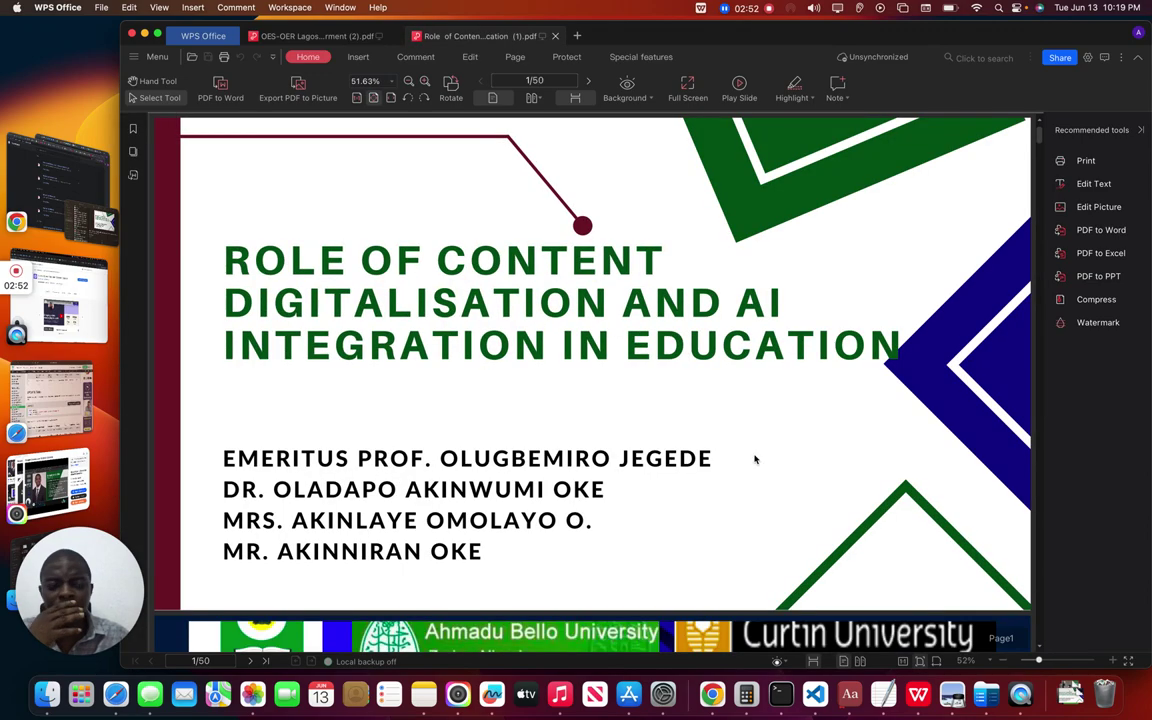
scroll(881, 436, down, 20)
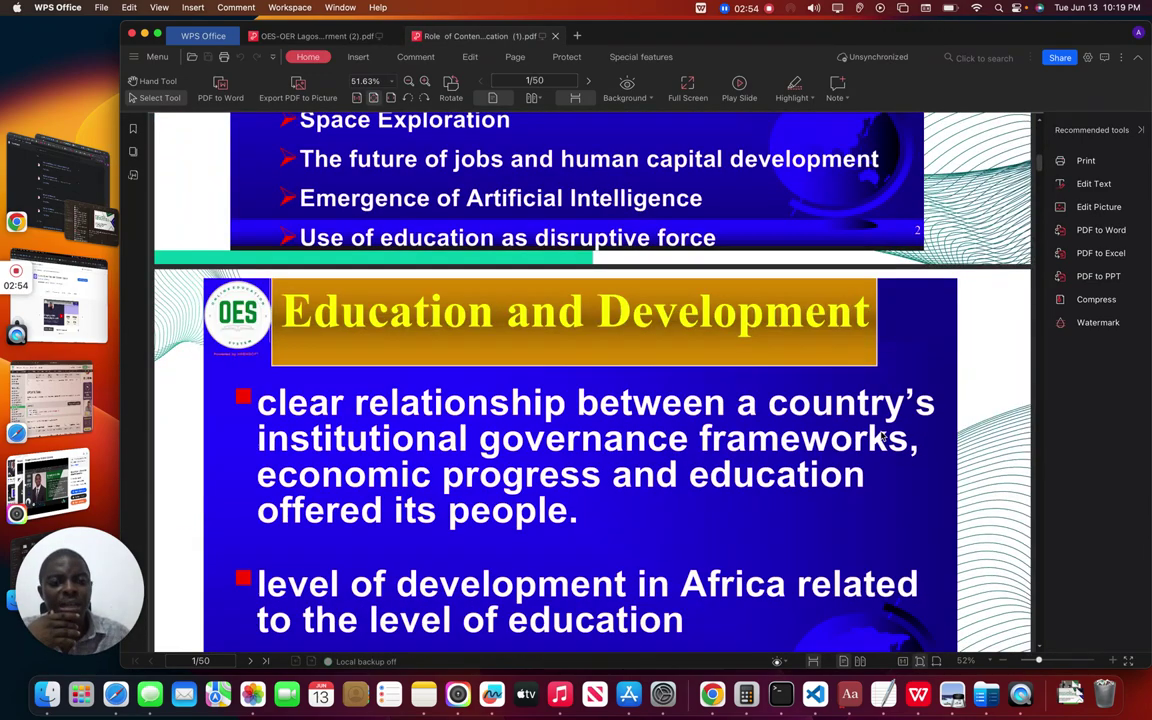
scroll(881, 436, down, 20)
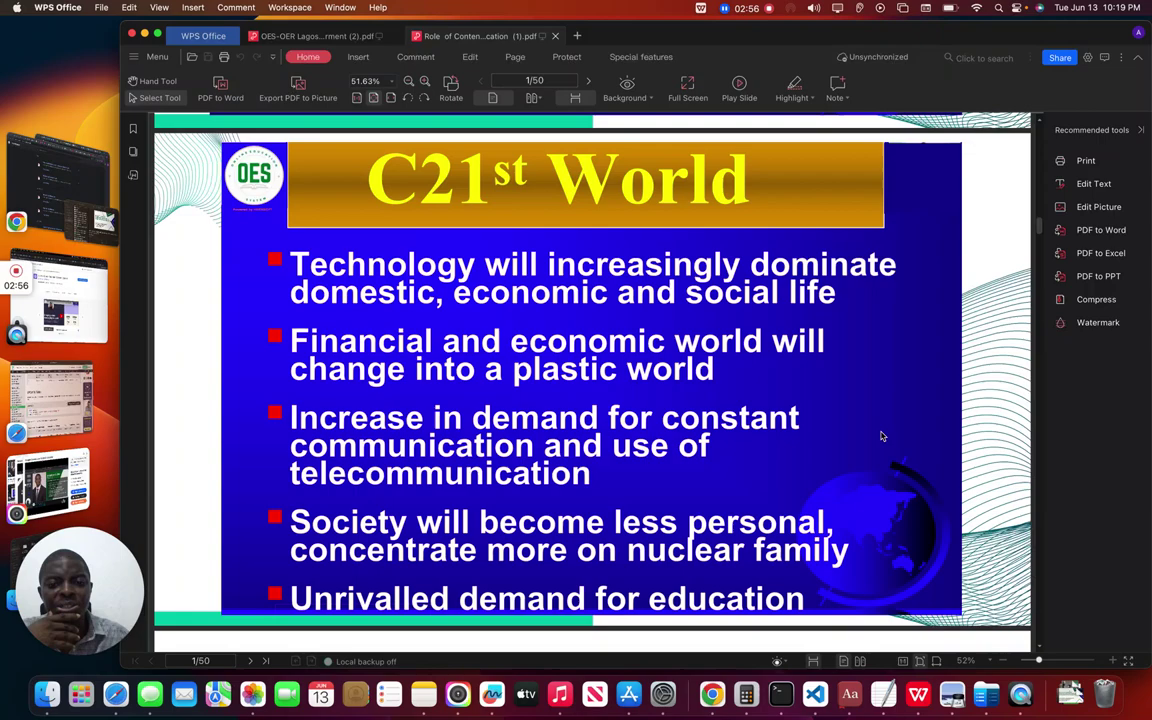
scroll(881, 436, down, 20)
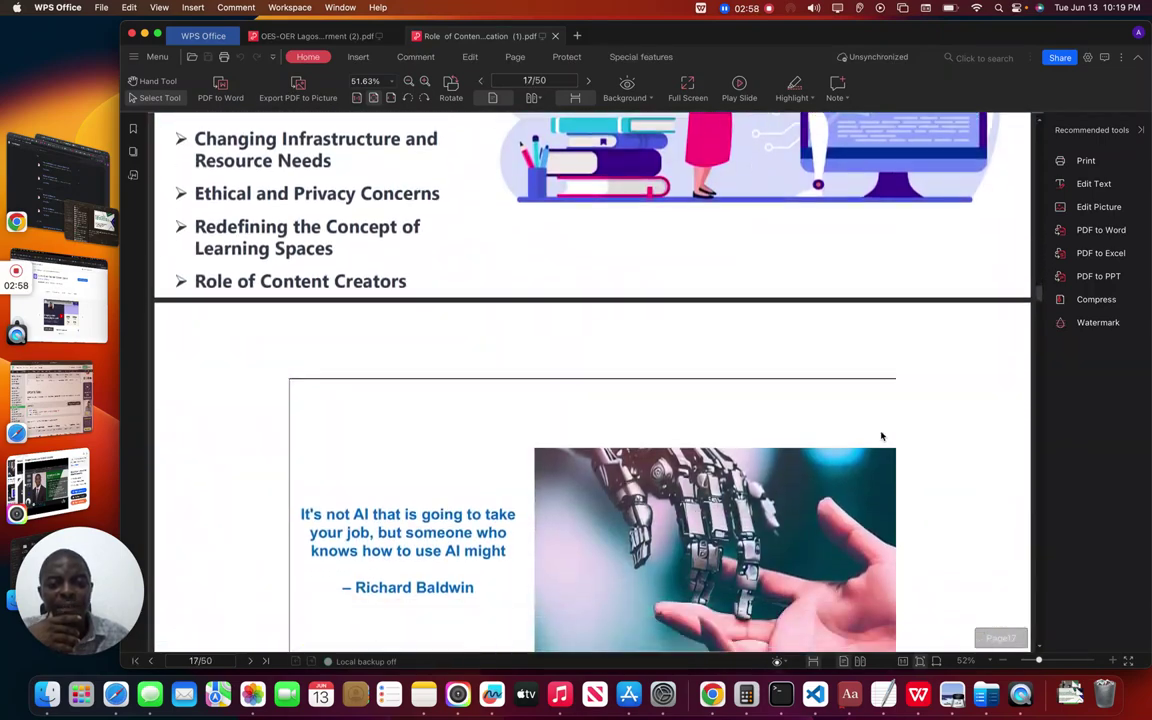
scroll(881, 436, down, 20)
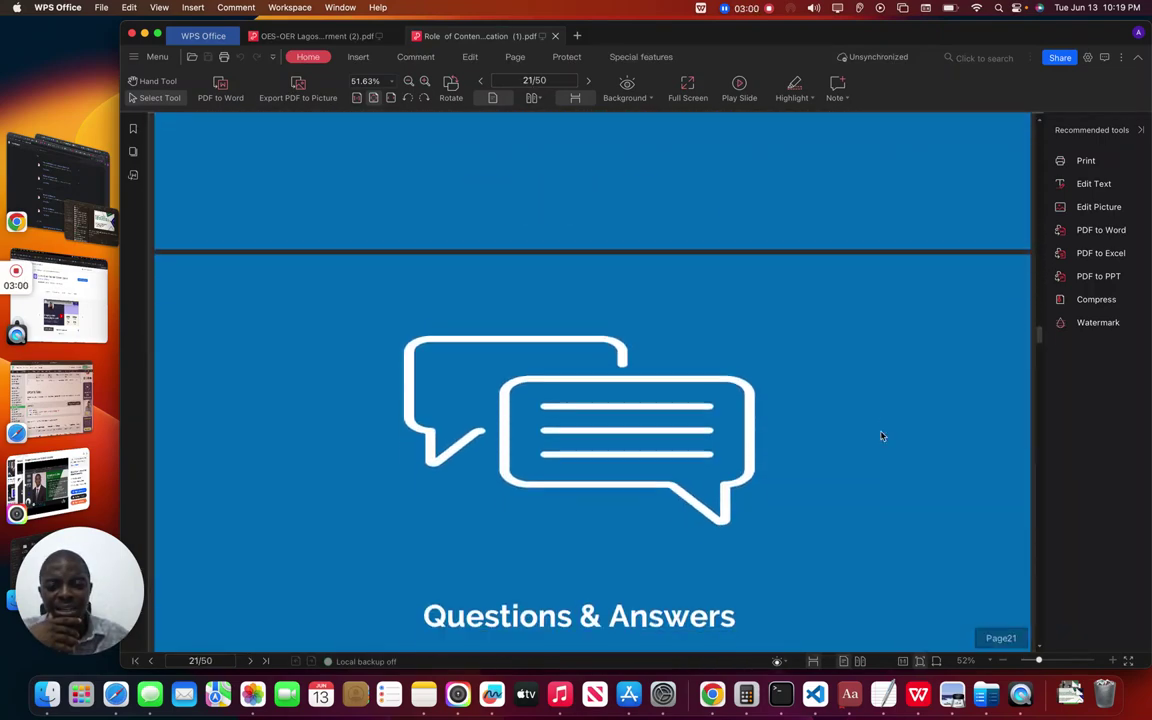
scroll(881, 436, down, 15)
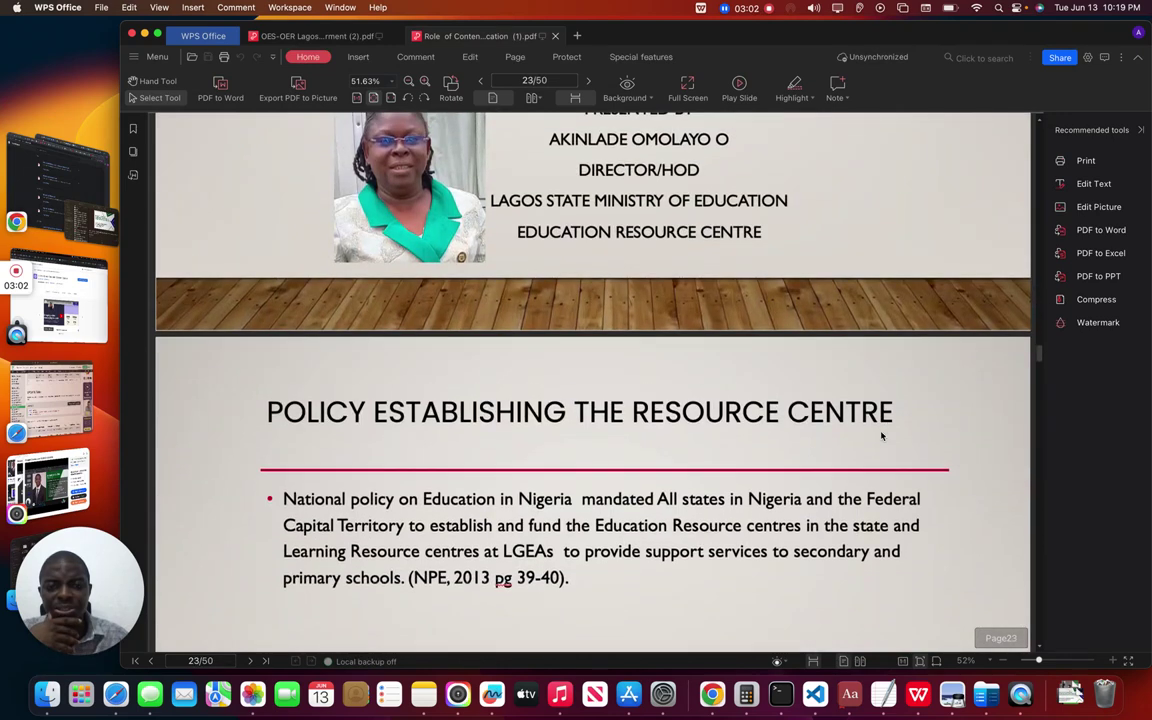
scroll(881, 436, up, 3)
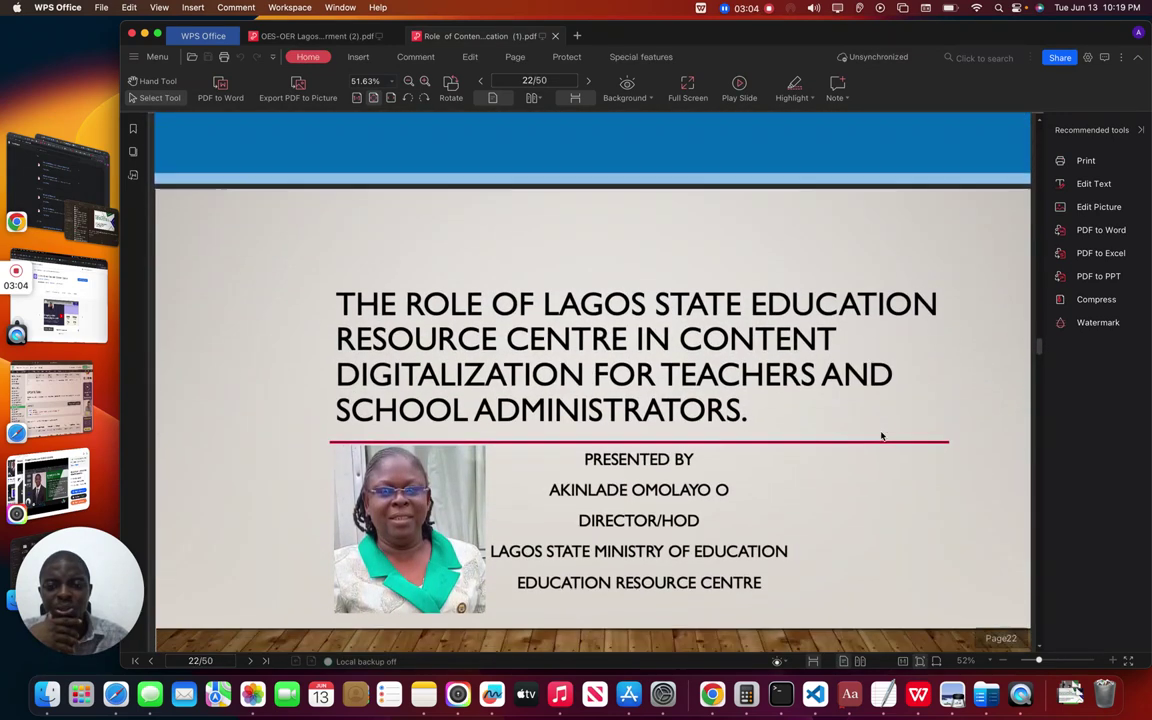
scroll(881, 436, down, 1)
scroll(881, 436, down, 1)
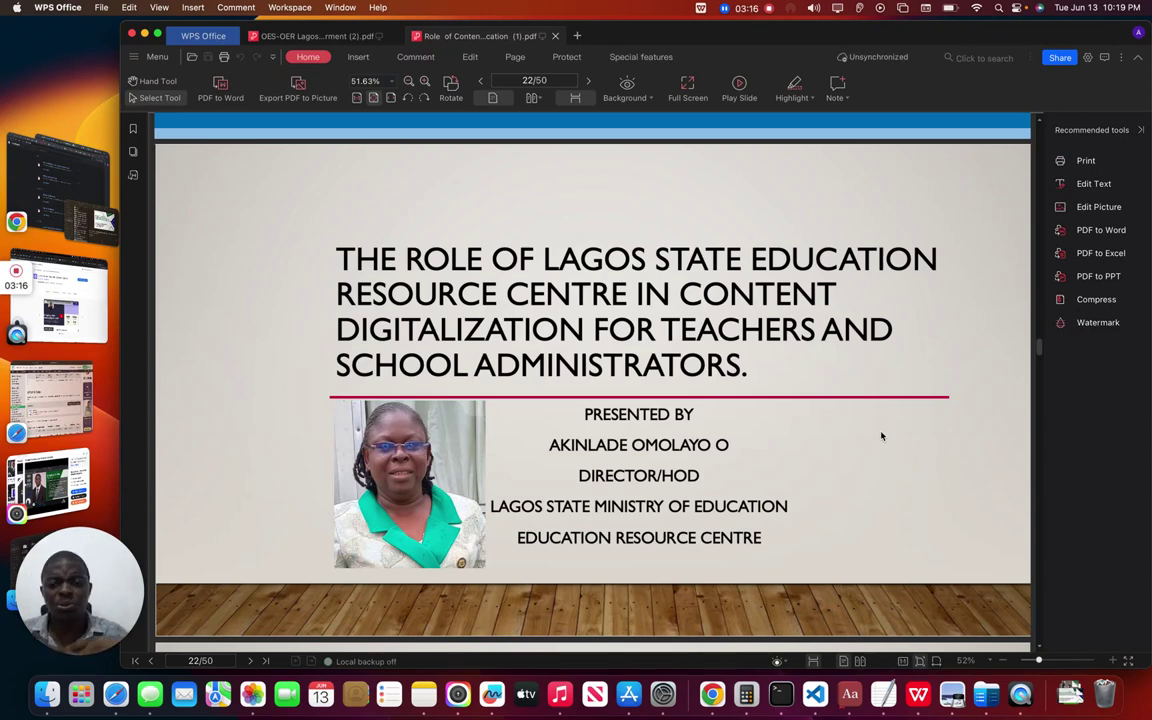
scroll(881, 436, down, 15)
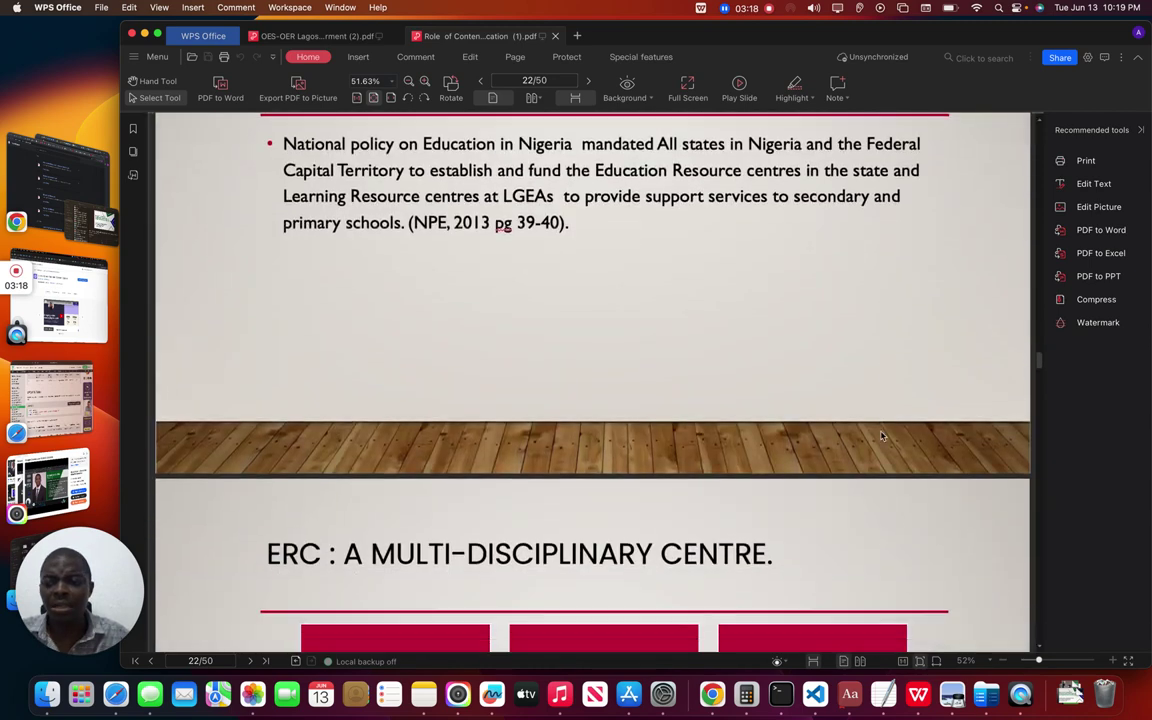
scroll(881, 436, down, 8)
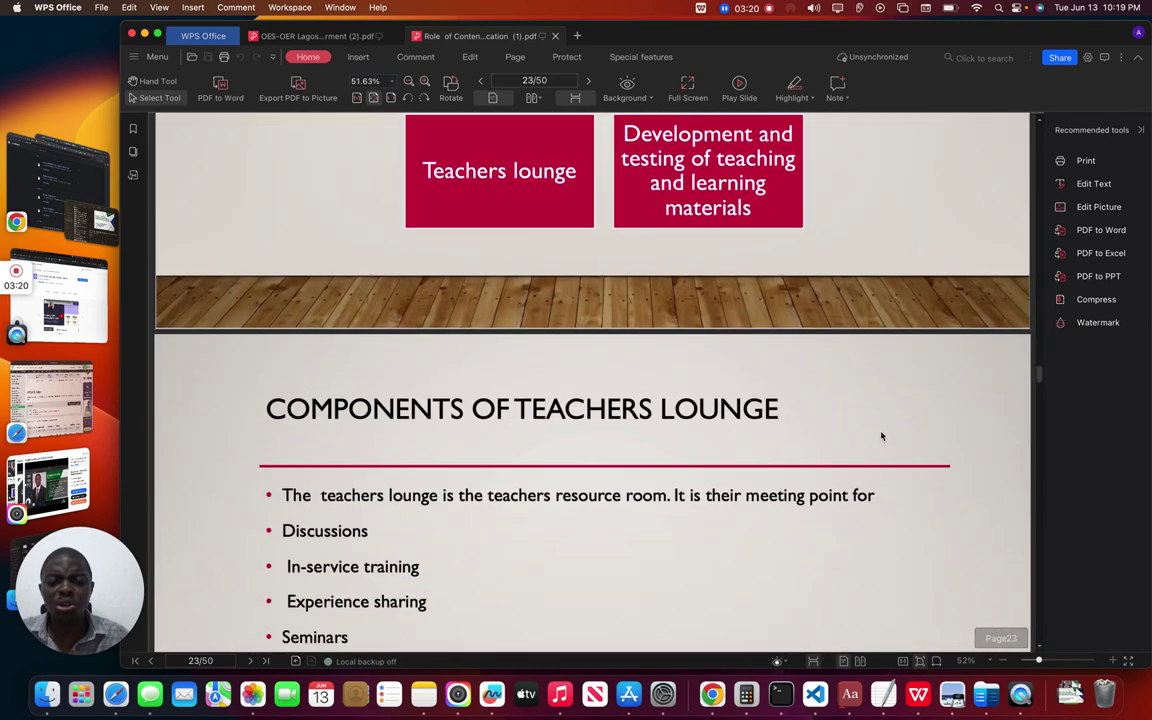
scroll(881, 436, down, 15)
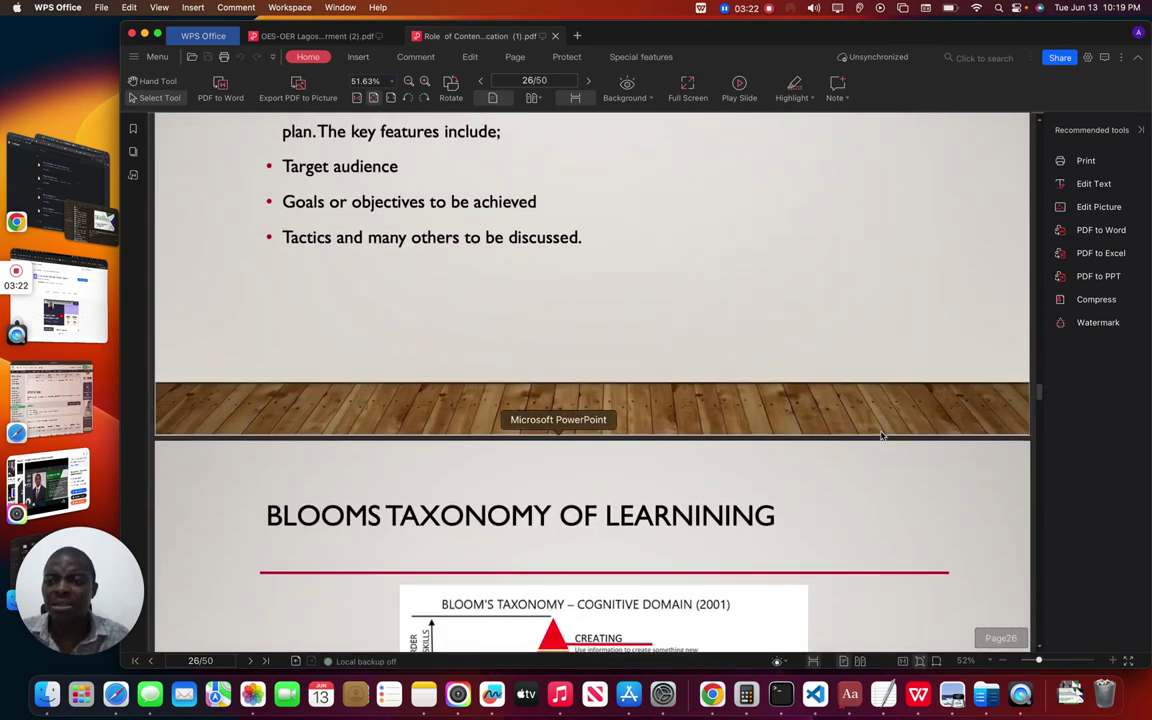
mouse_move(4, 287)
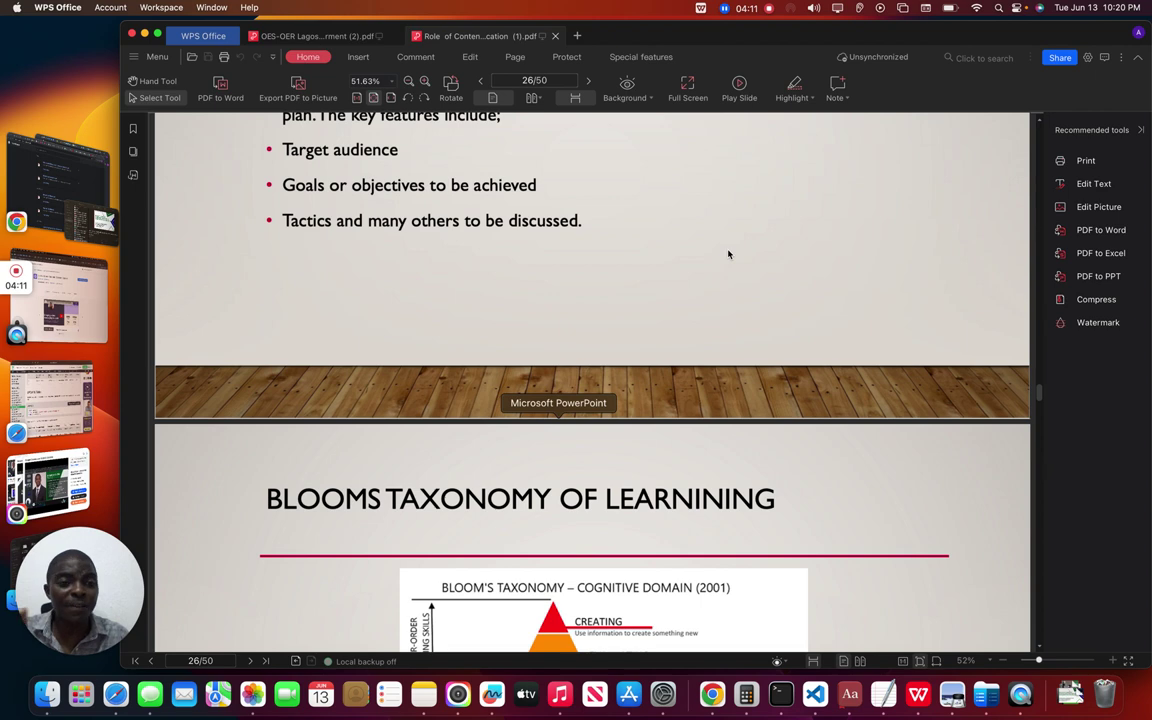
Bring Chrome forward, switch to the Gmail inbox and show the Google apps launcher.
click(712, 694)
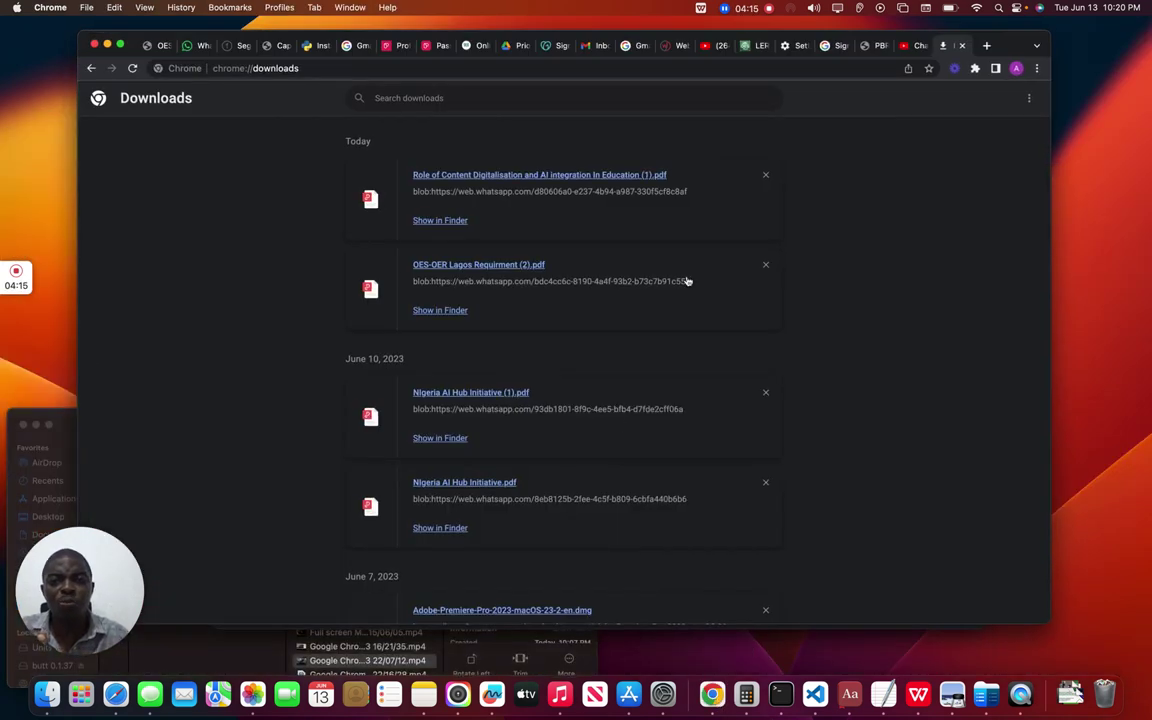
click(591, 45)
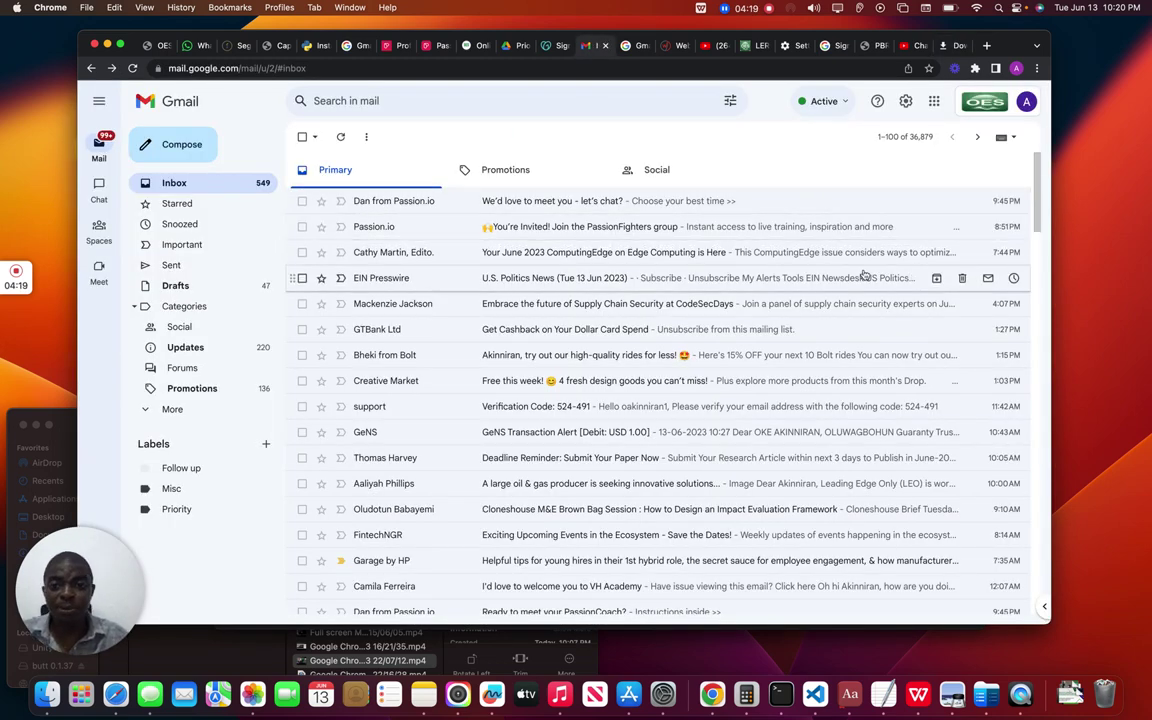
click(933, 101)
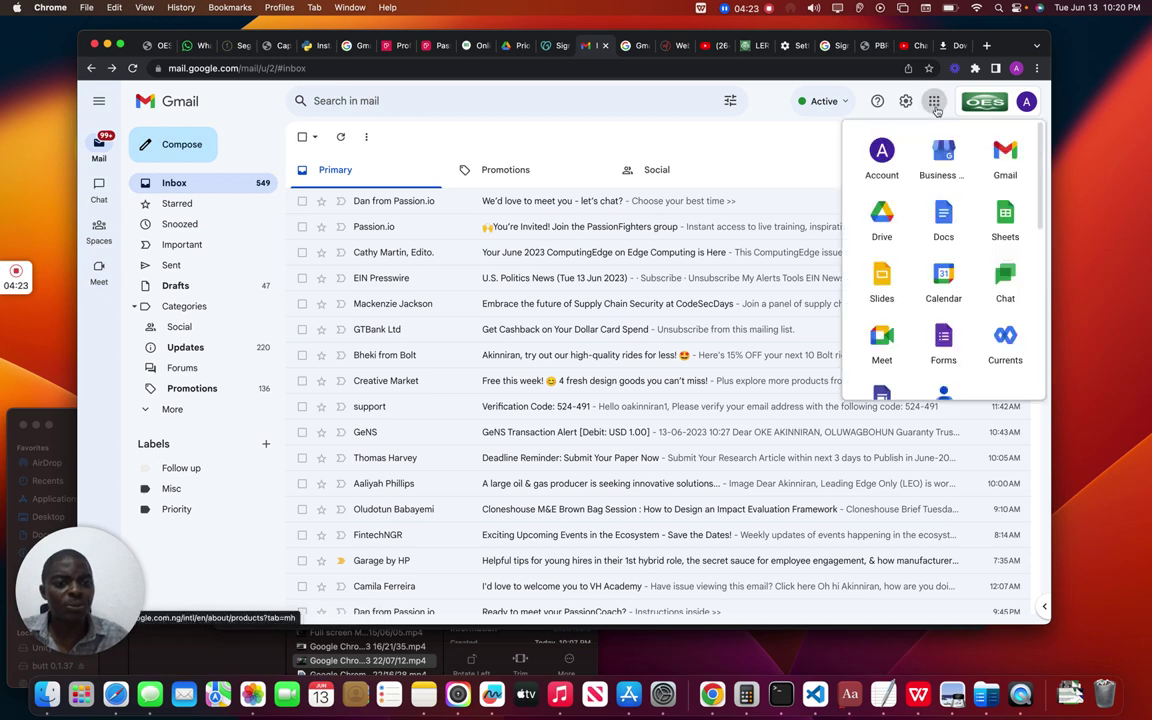
Launch Google Drive from the Google apps grid, showing suggested files like Achievements in 2023.
click(881, 216)
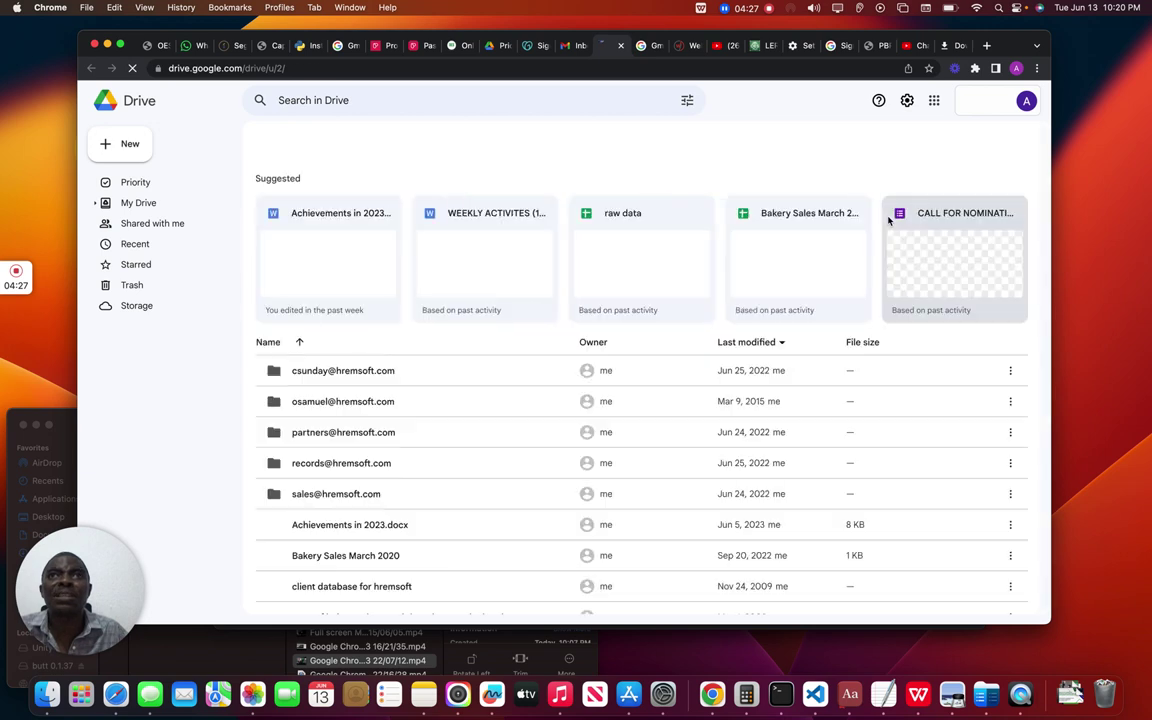